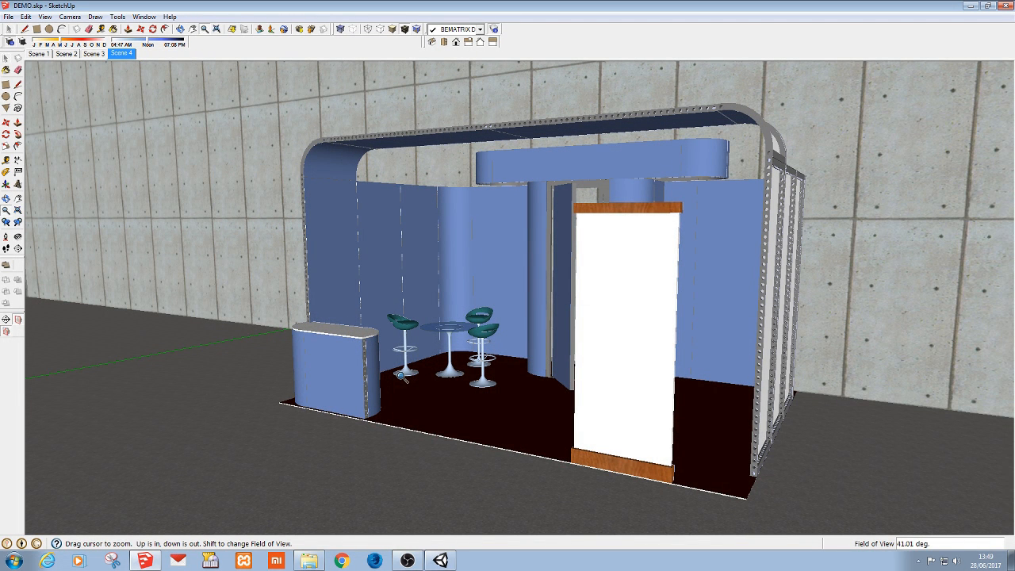
Examine the exhibition stand model in DEMO.skp from several angles and close SketchUp
middle_click_drag(402, 376, 640, 418)
left_click_drag(640, 418, 614, 312)
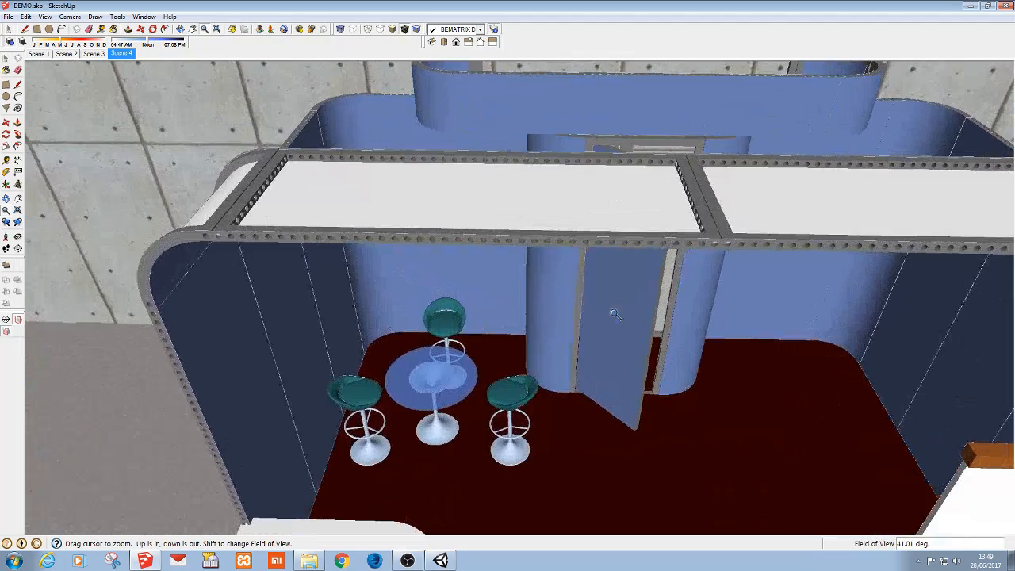
middle_click_drag(624, 355, 523, 241)
scroll(544, 254, "down", 2)
middle_click_drag(689, 292, 560, 271)
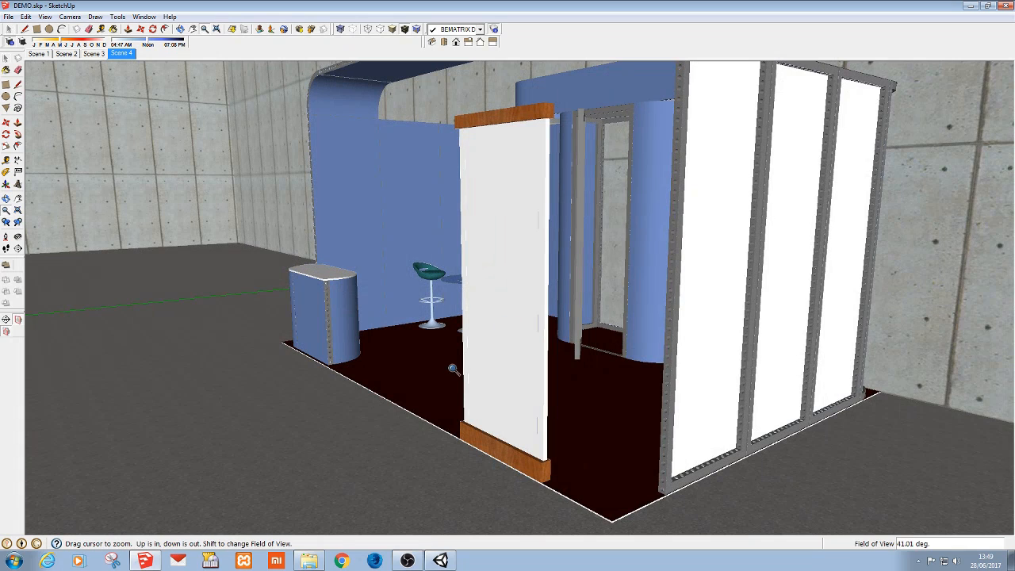
left_click(1006, 6)
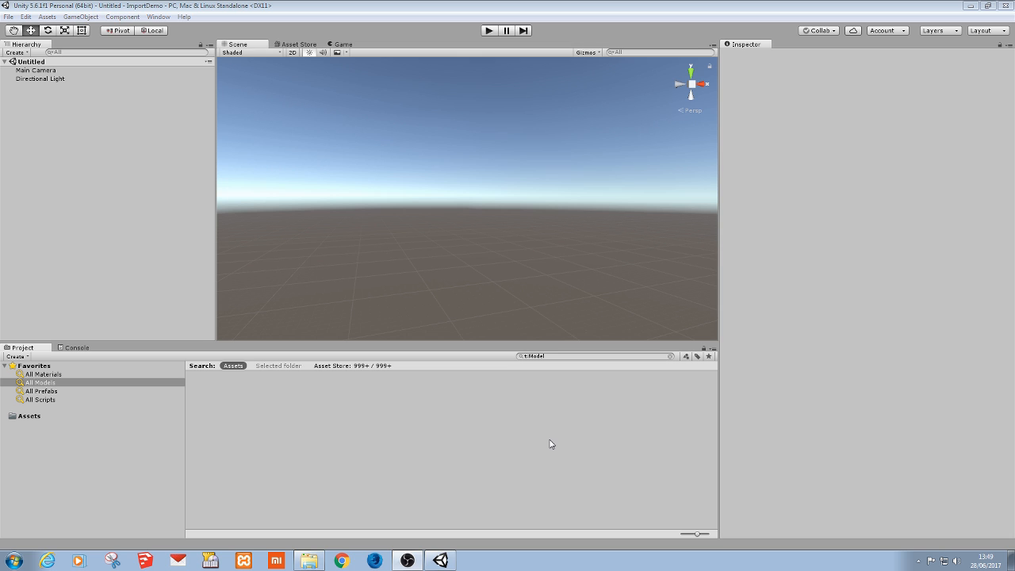
Switch to Windows Explorer, look inside the ImportDemo project folder, and place the Unity window side by side with the Explorer window
left_click(309, 560)
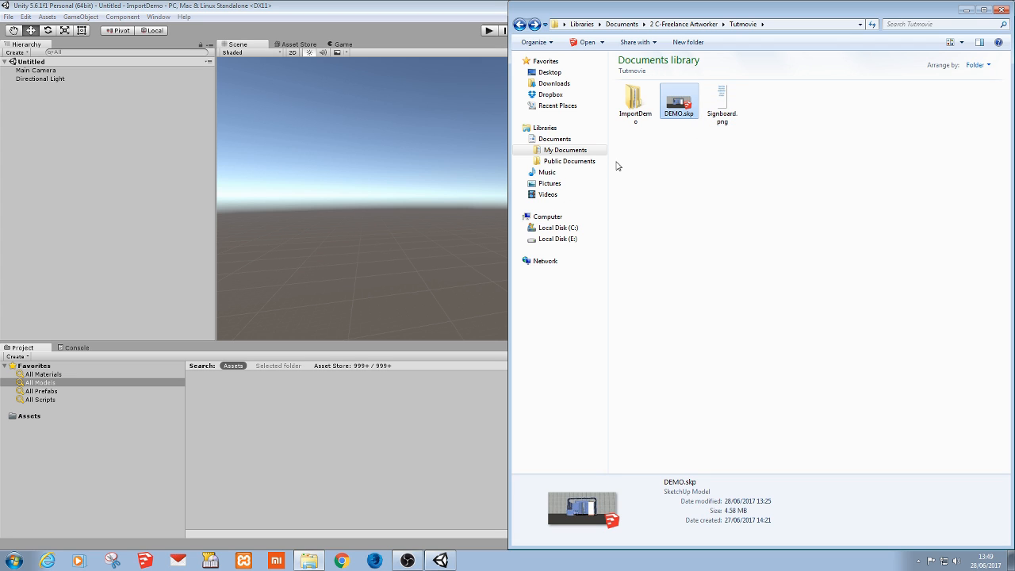
double_click(642, 119)
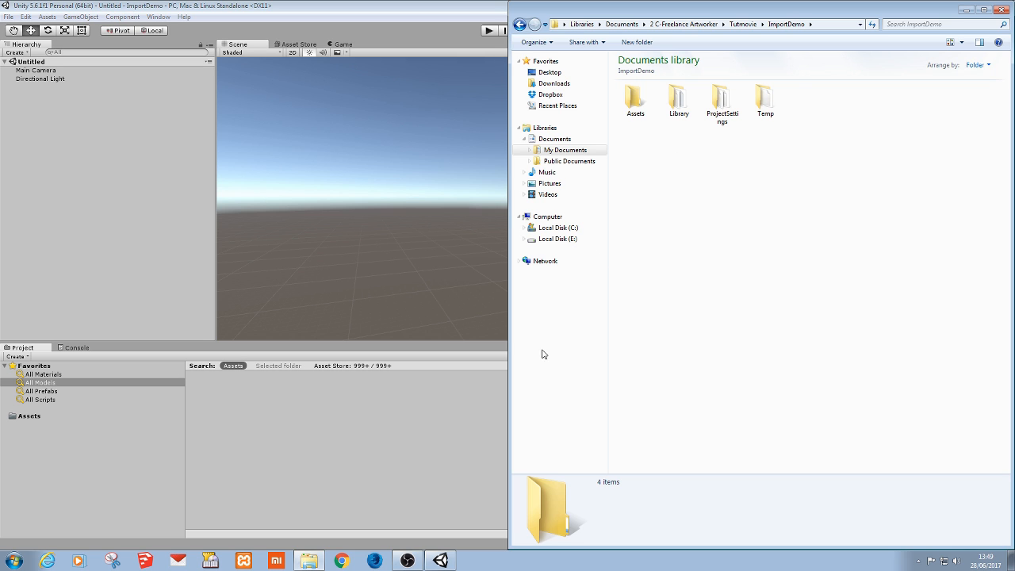
left_click(484, 416)
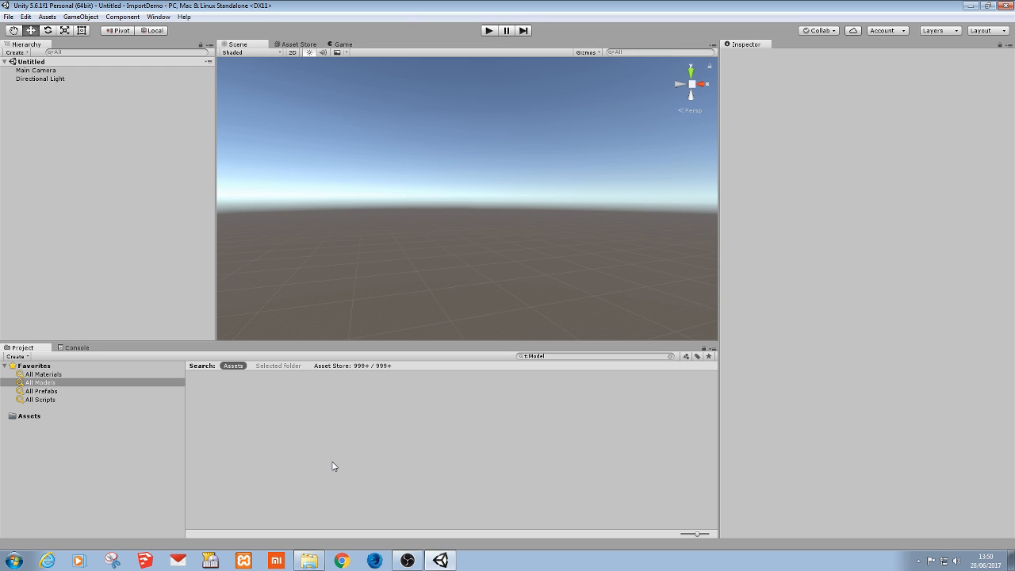
key("super+Left")
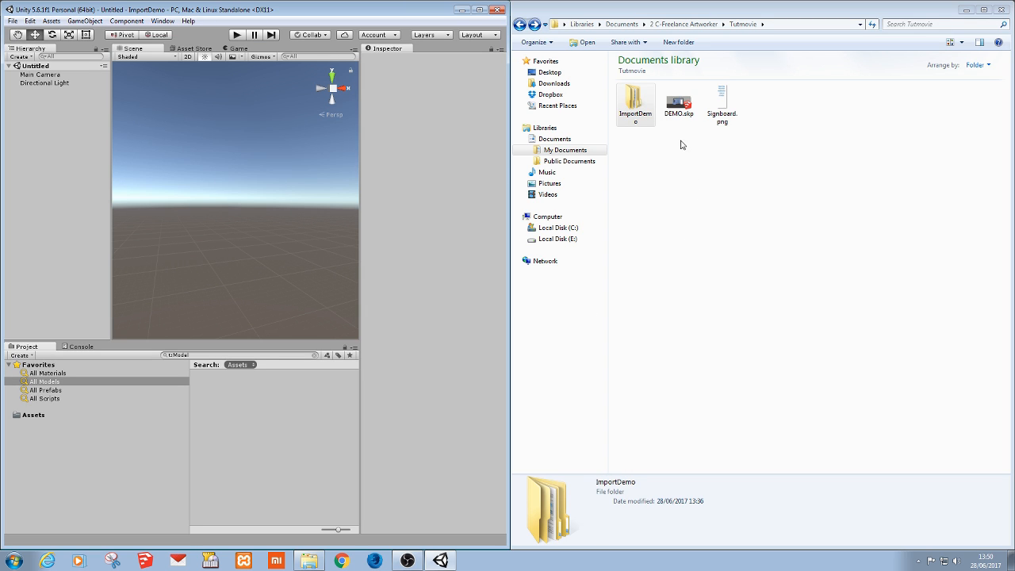
left_click(680, 111)
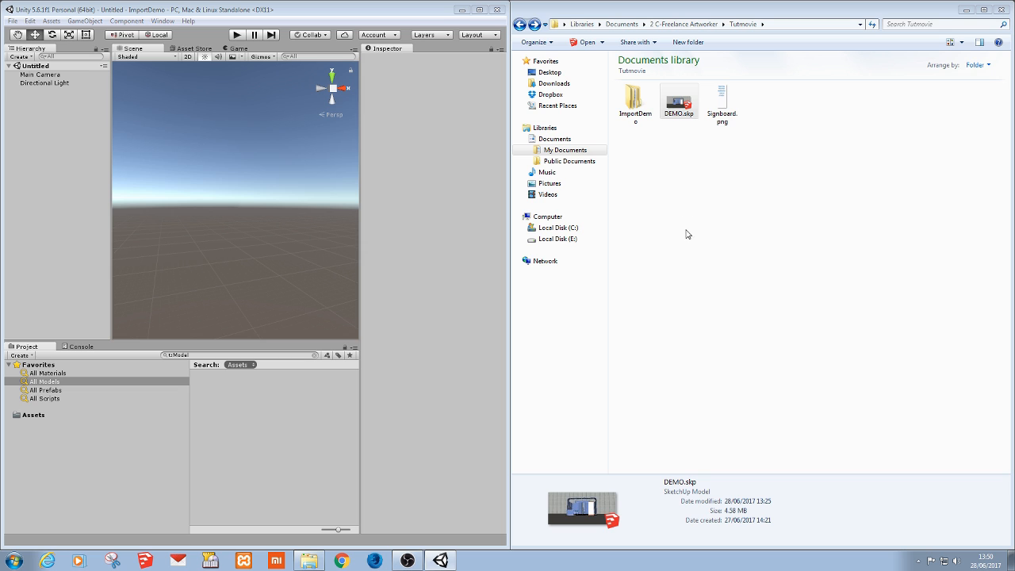
left_click_drag(686, 238, 141, 418)
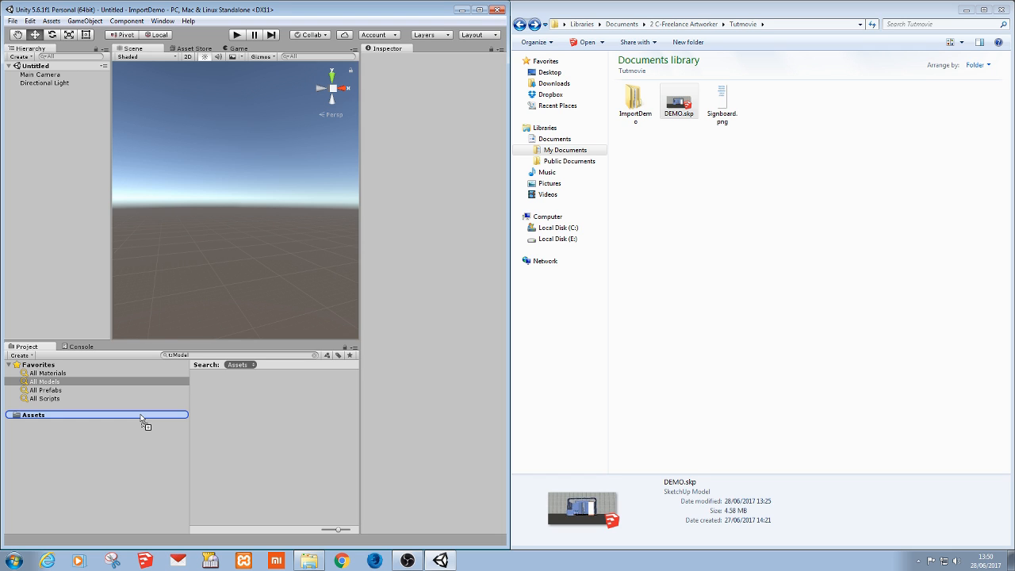
left_click_drag(141, 418, 711, 335)
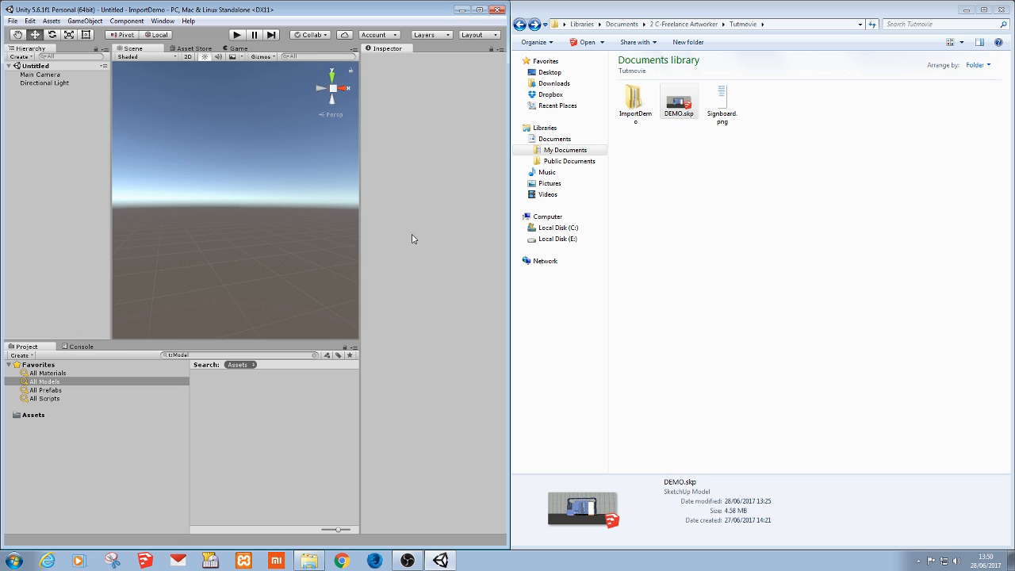
Open a second Explorer window on the Tutmovie folder beside the first, and open ImportDemo's Assets folder in the first one
left_click(733, 232)
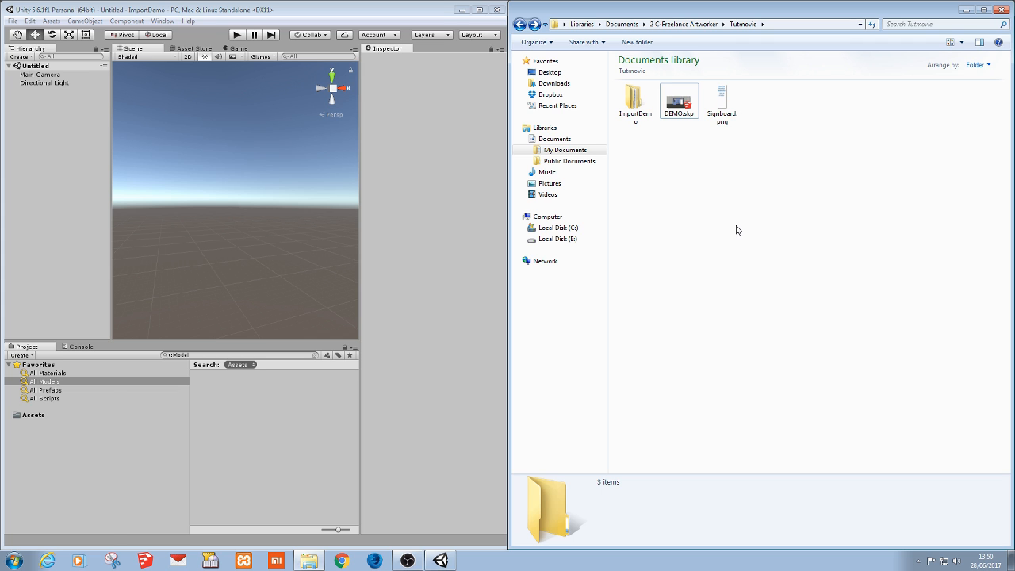
key("ctrl+n")
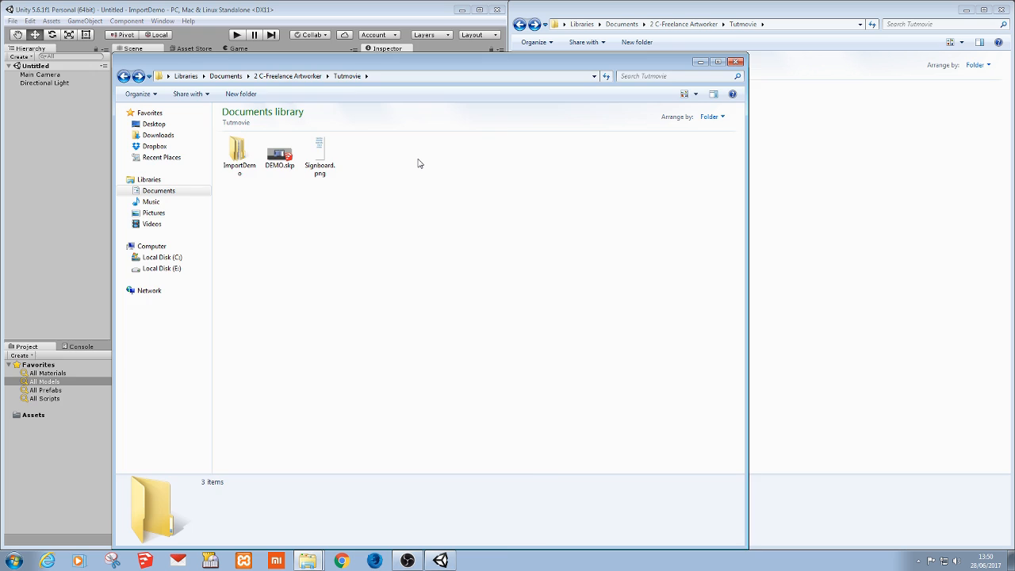
key("super+Left")
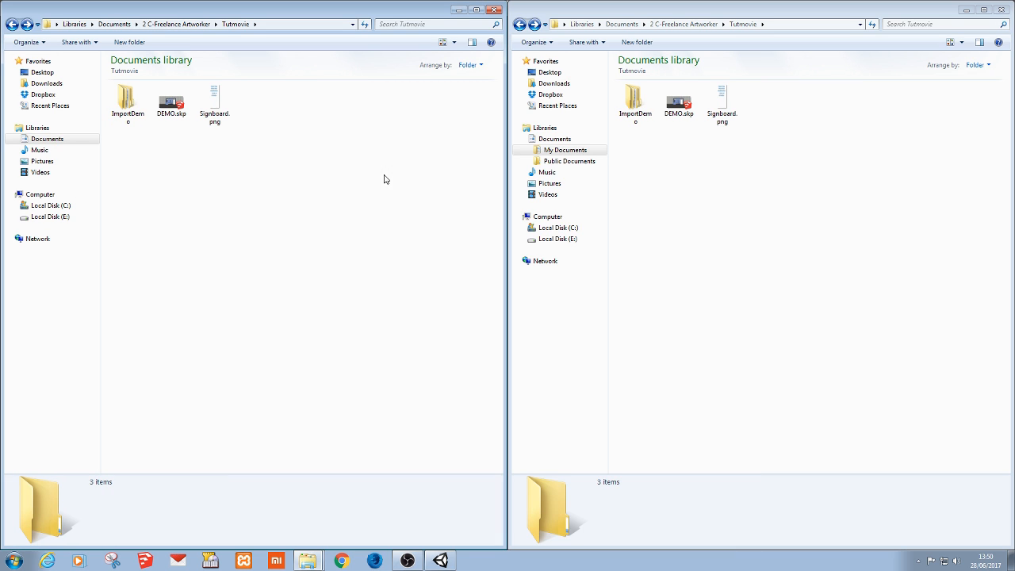
left_click(667, 188)
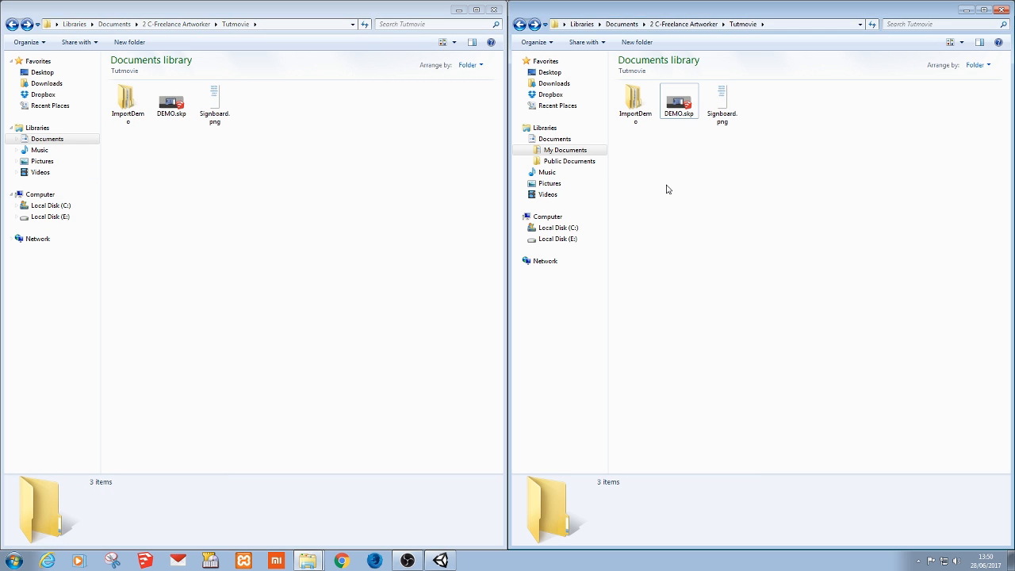
double_click(639, 116)
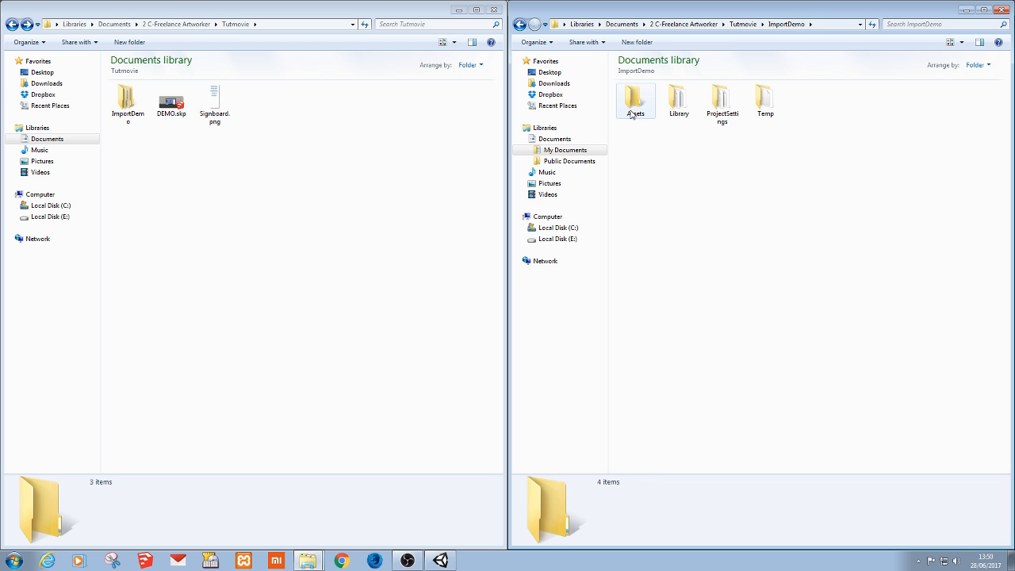
double_click(633, 103)
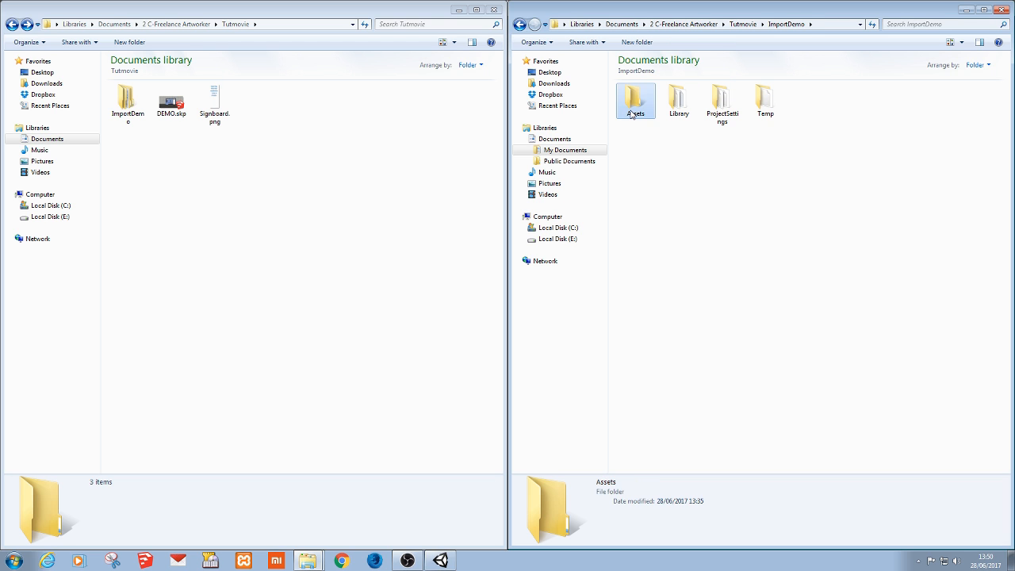
Create a new folder named MySketchupModel inside the project's Assets folder
right_click(668, 164)
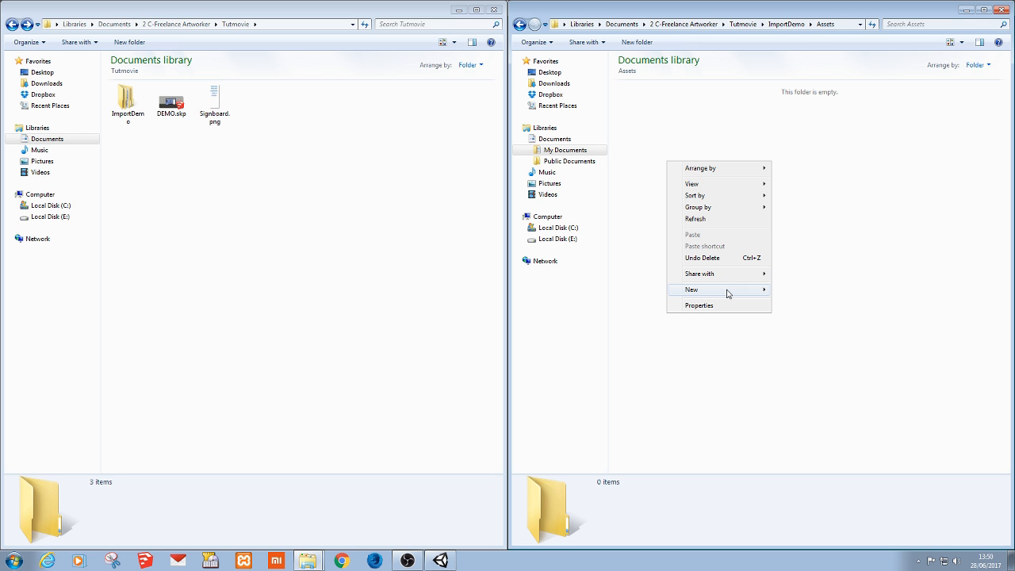
mouse_move(728, 295)
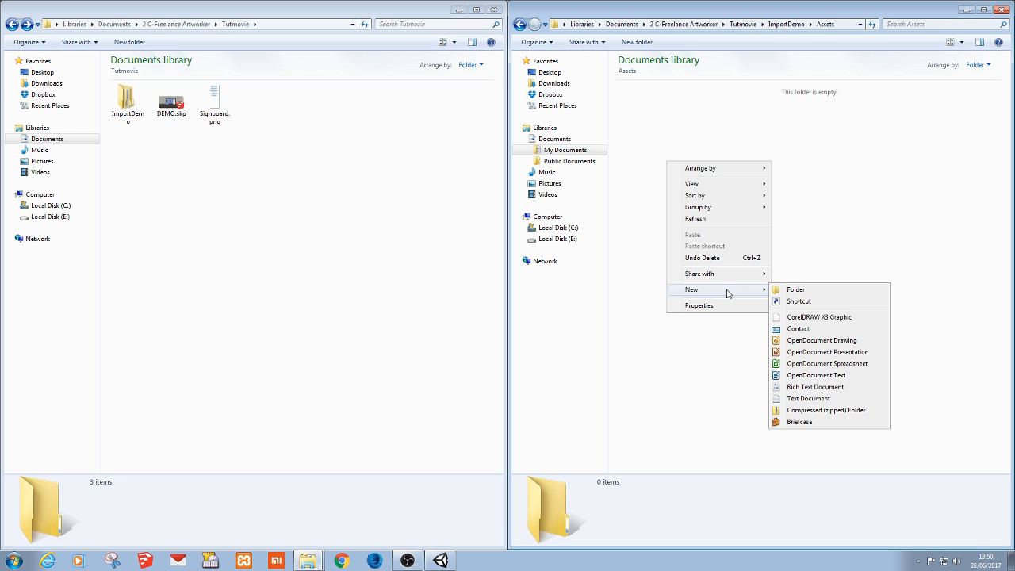
left_click(795, 289)
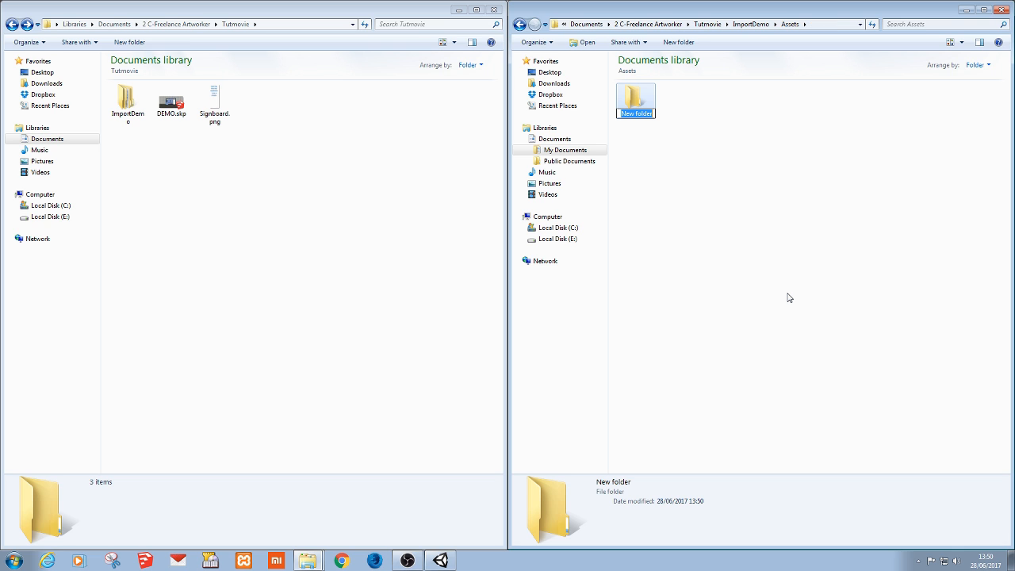
type("MySketchup Model")
key("Return")
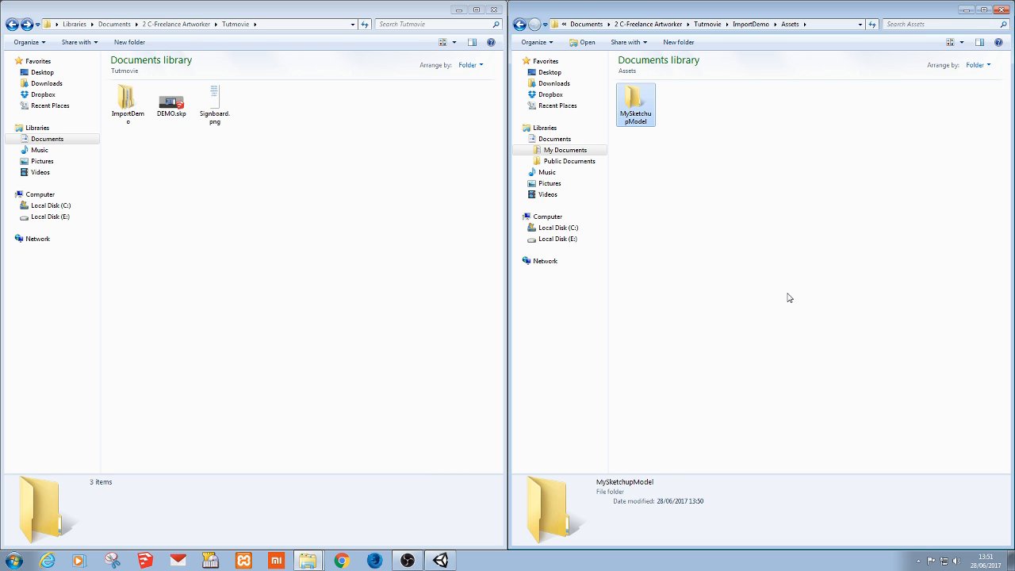
Move DEMO.skp from the Tutmovie folder into the MySketchupModel folder and close the second Explorer window
double_click(633, 123)
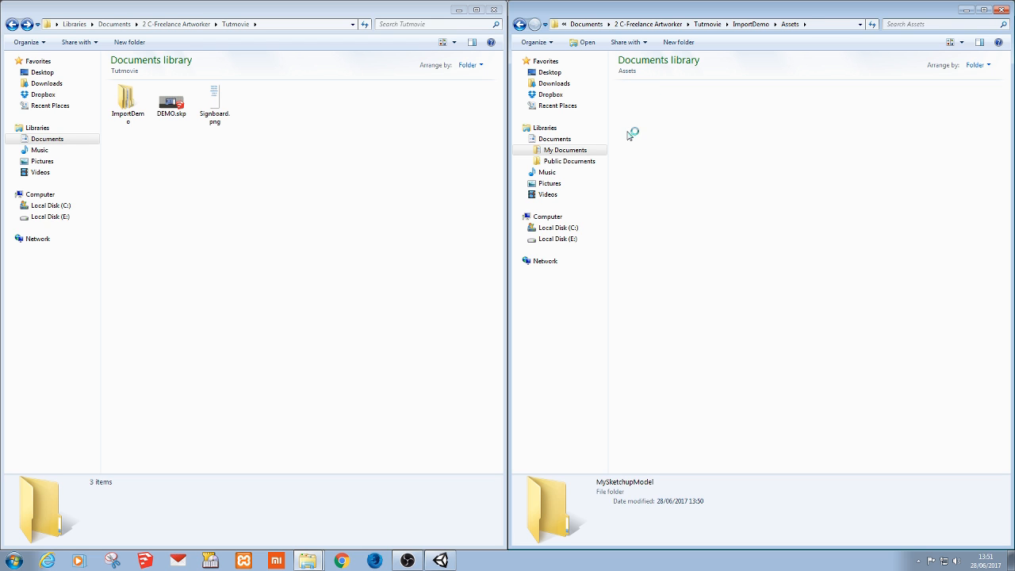
left_click(171, 105)
left_click(556, 342)
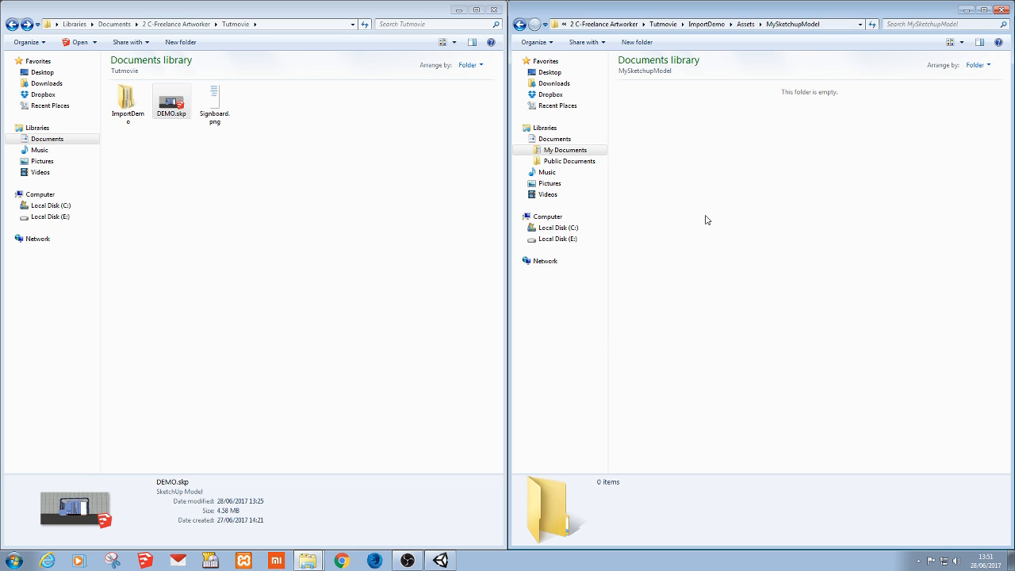
key("ctrl+v")
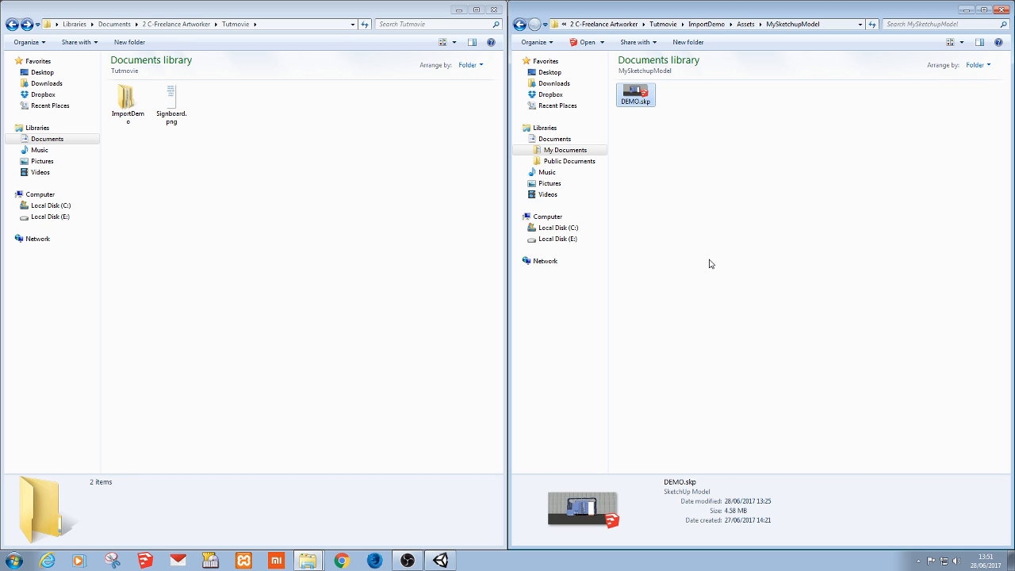
left_click(492, 11)
left_click(493, 11)
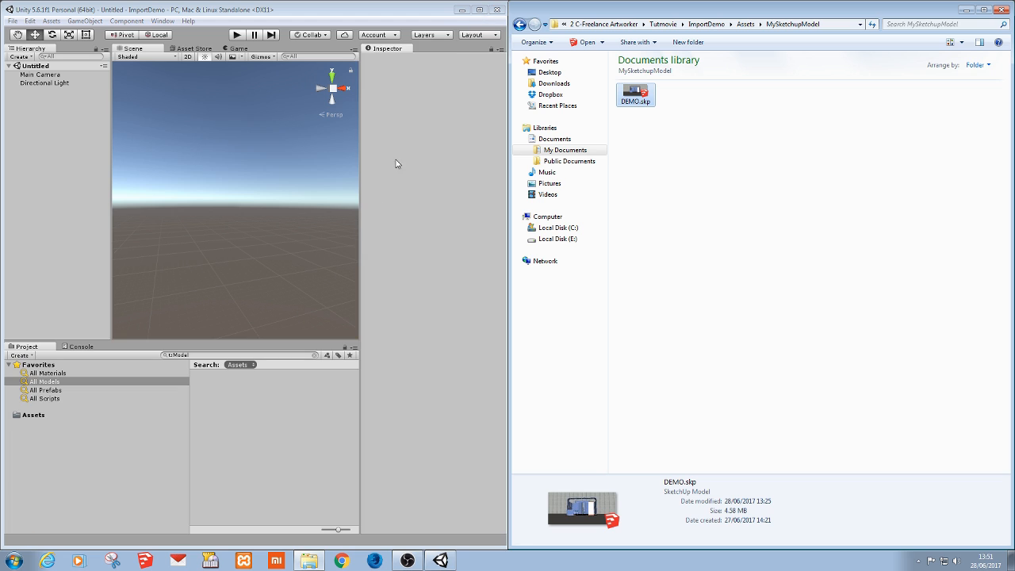
Switch to Unity so it imports the SketchUp file, and check the Materials and Textures subfolders of MySketchupModel
left_click(399, 240)
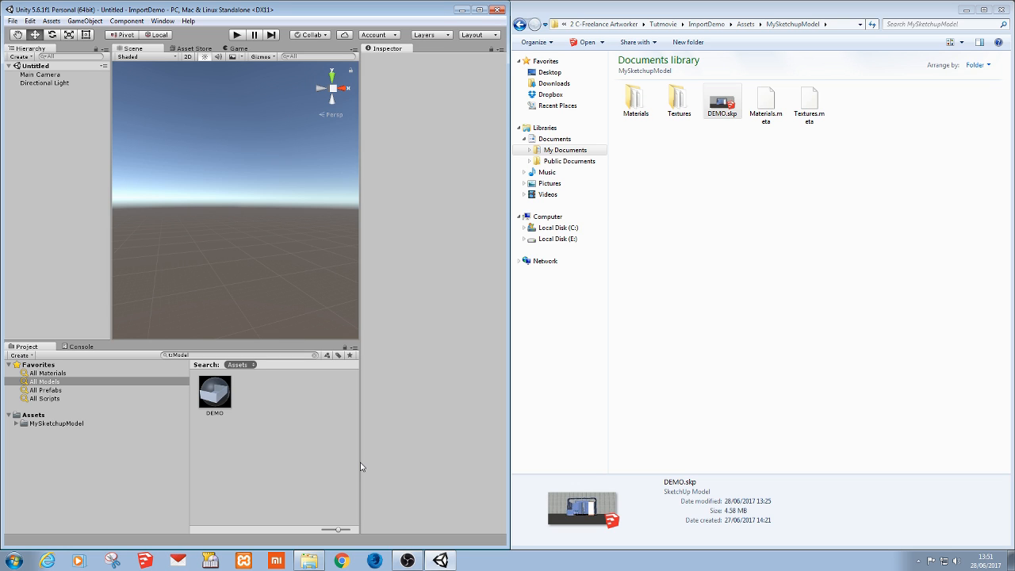
left_click(17, 424)
left_click(41, 432)
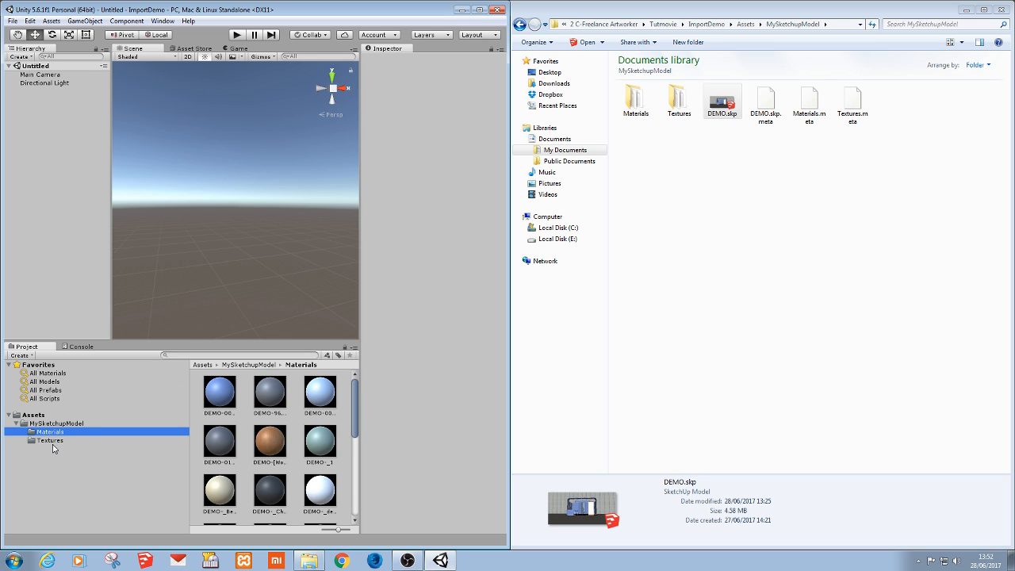
left_click(53, 442)
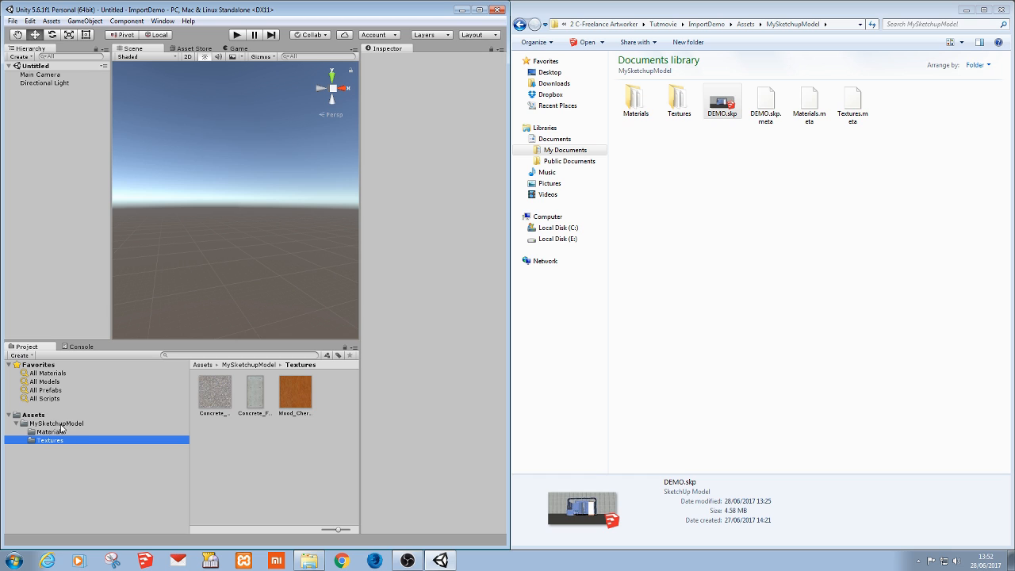
left_click(62, 425)
List all models in the project with Unity maximized and add the DEMO model to the Untitled scene's hierarchy
left_click(53, 383)
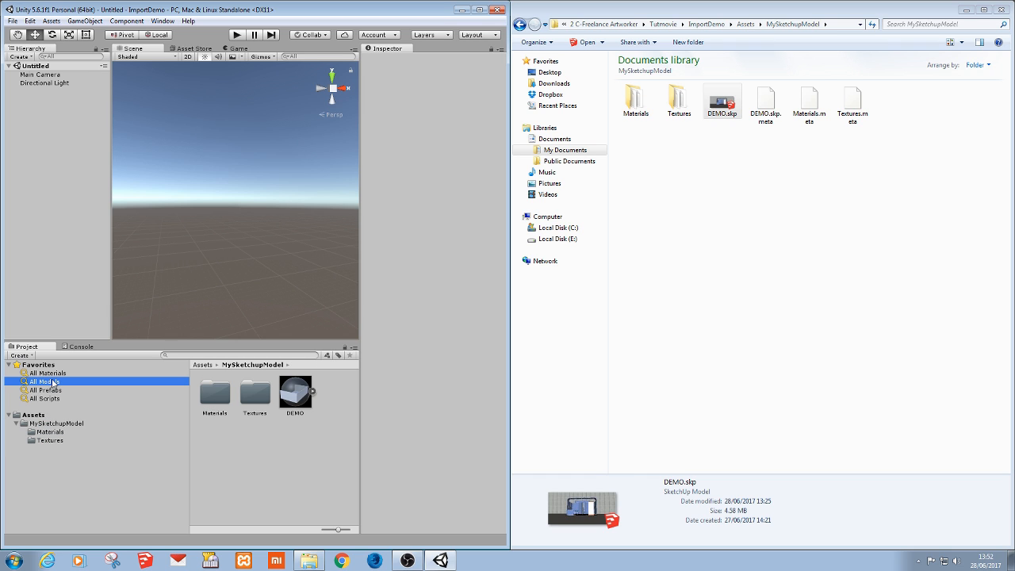
left_click(225, 398)
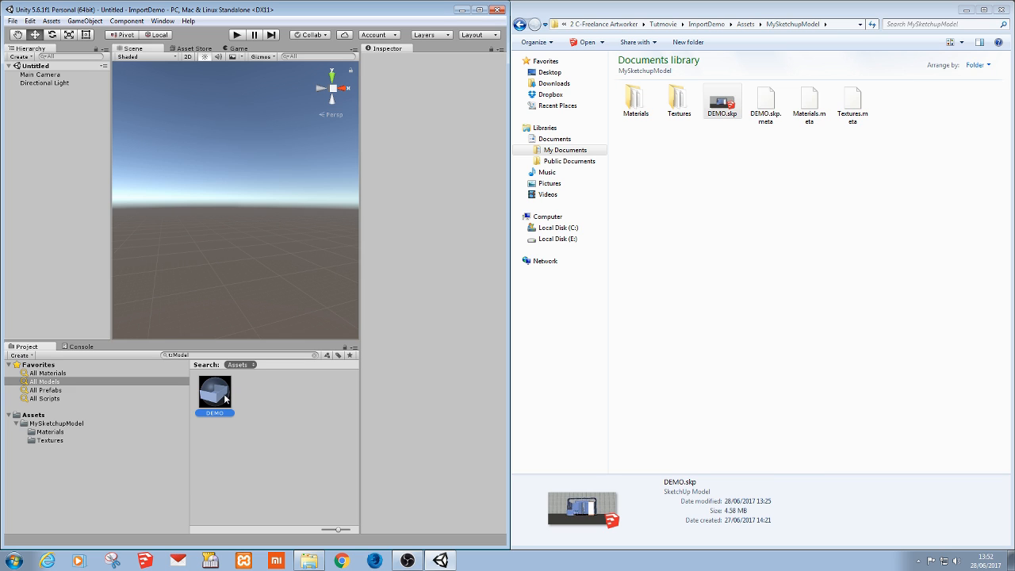
left_click(265, 414)
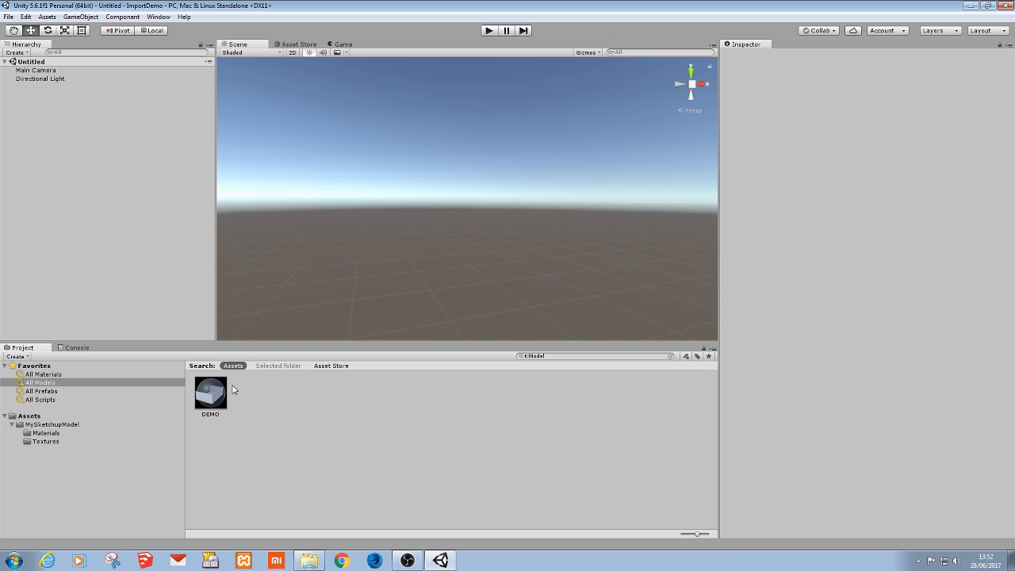
left_click_drag(219, 397, 169, 323)
left_click_drag(164, 317, 164, 316)
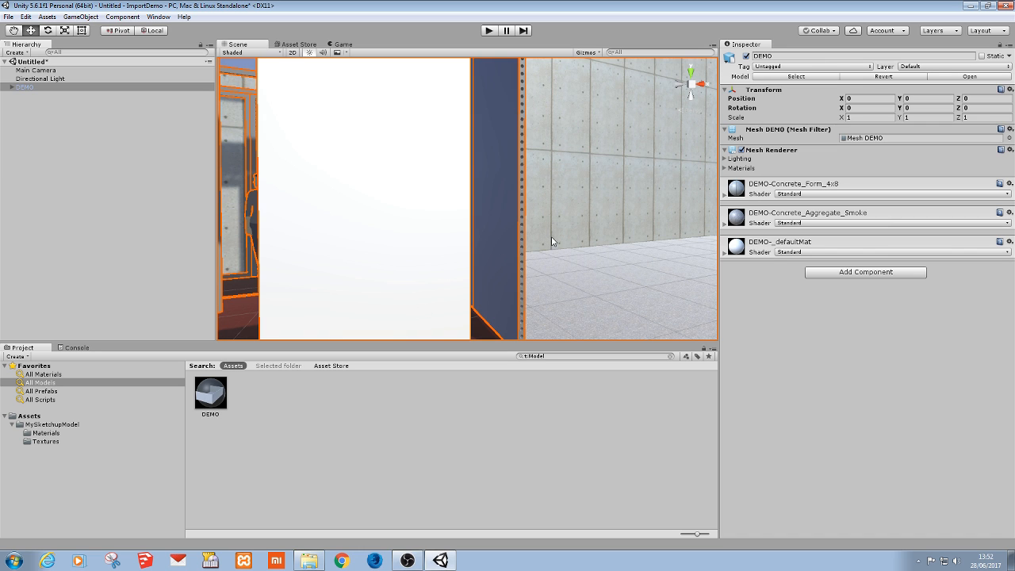
key("alt")
scroll(553, 241, "down", 10)
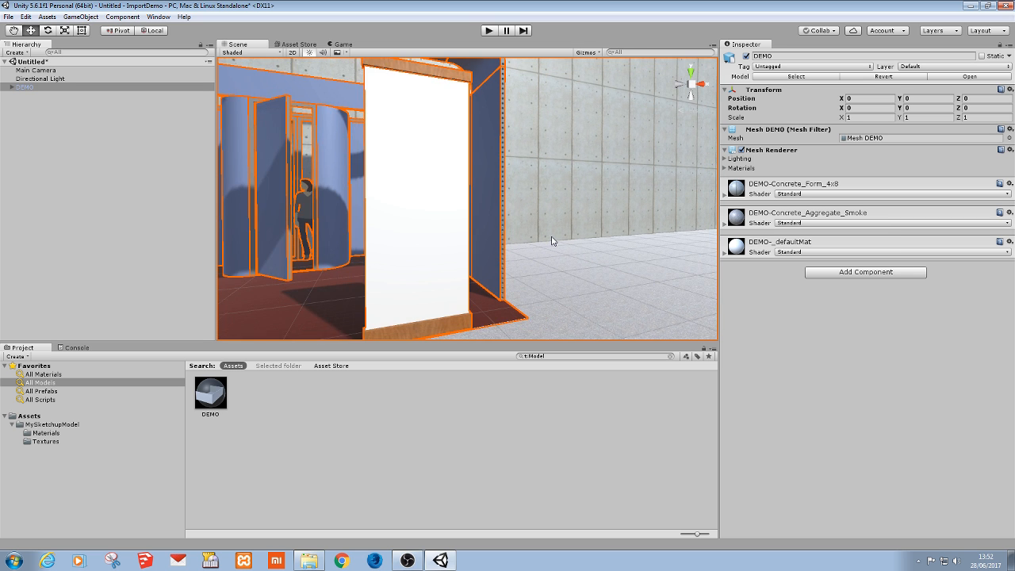
key("alt")
left_click_drag(552, 235, 469, 240, "alt")
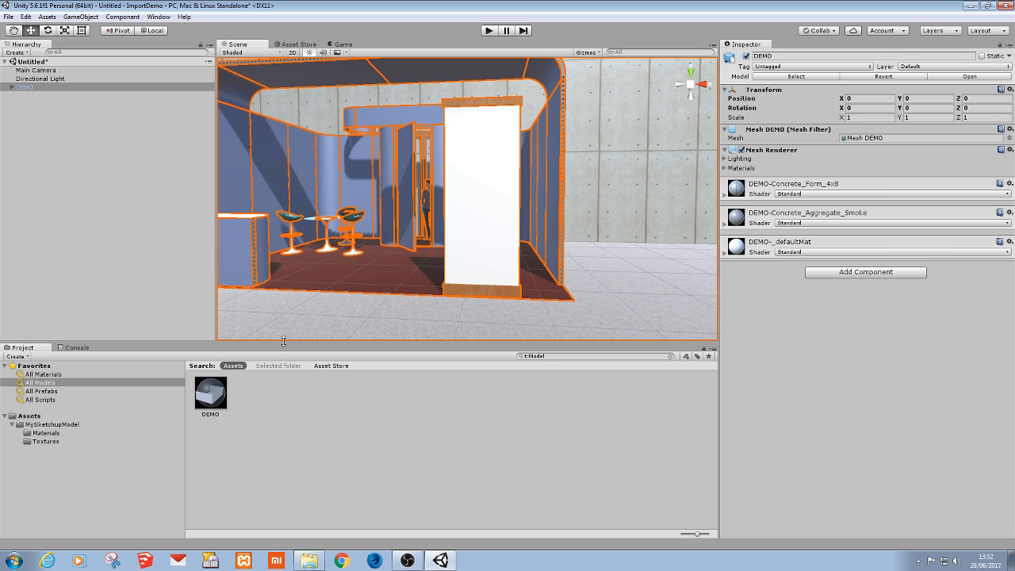
Open the project's DEMO.skp in SketchUp, enter the white signboard's nested group for editing and select its front panel face
left_click(313, 565)
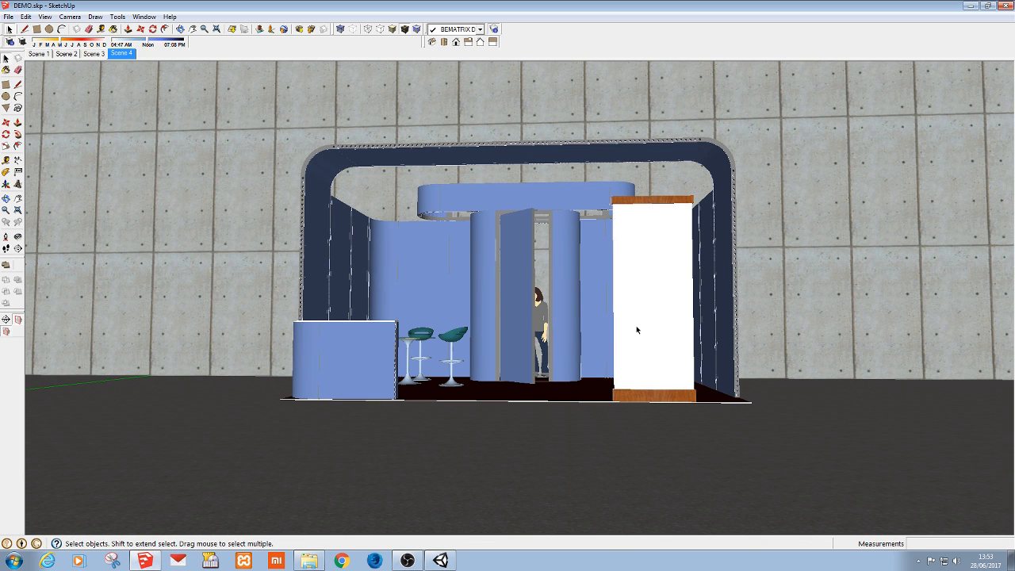
middle_click_drag(634, 324, 692, 333)
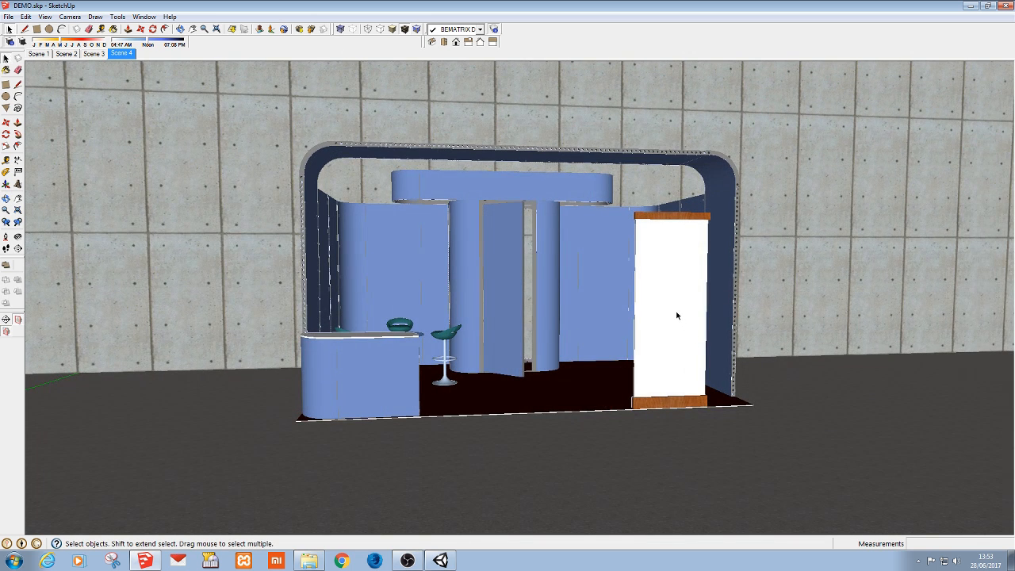
double_click(676, 315)
left_click(676, 316)
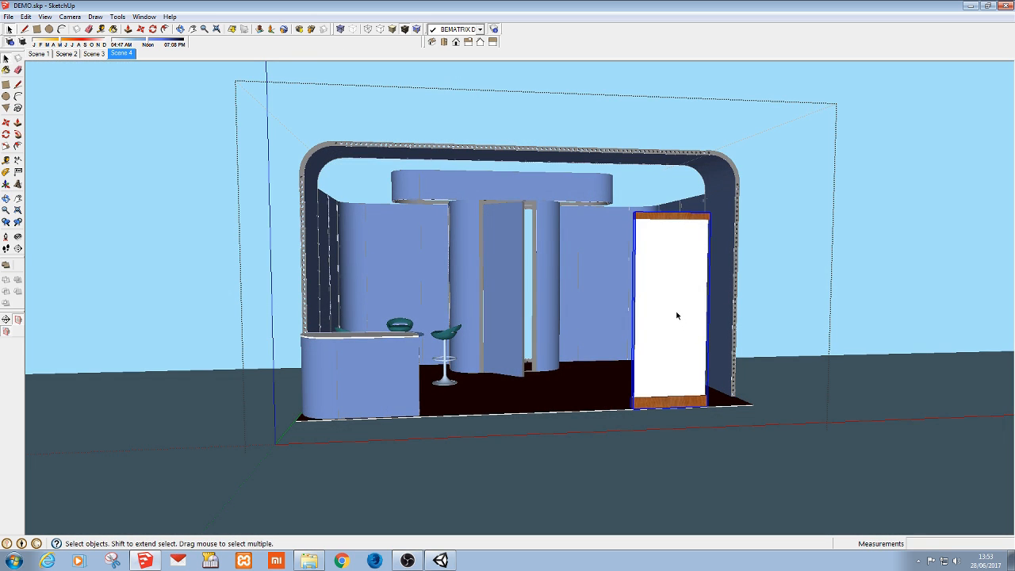
double_click(677, 316)
left_click(677, 316)
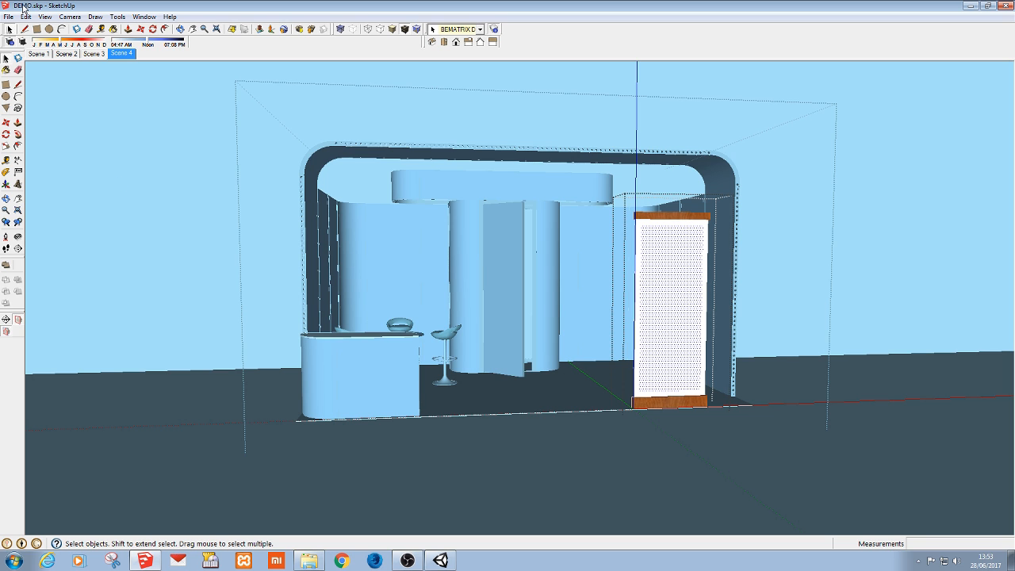
Import Signboard.png as a texture and stretch it over the signboard's front panel, from the upper corner to the opposite lower corner
left_click(10, 17)
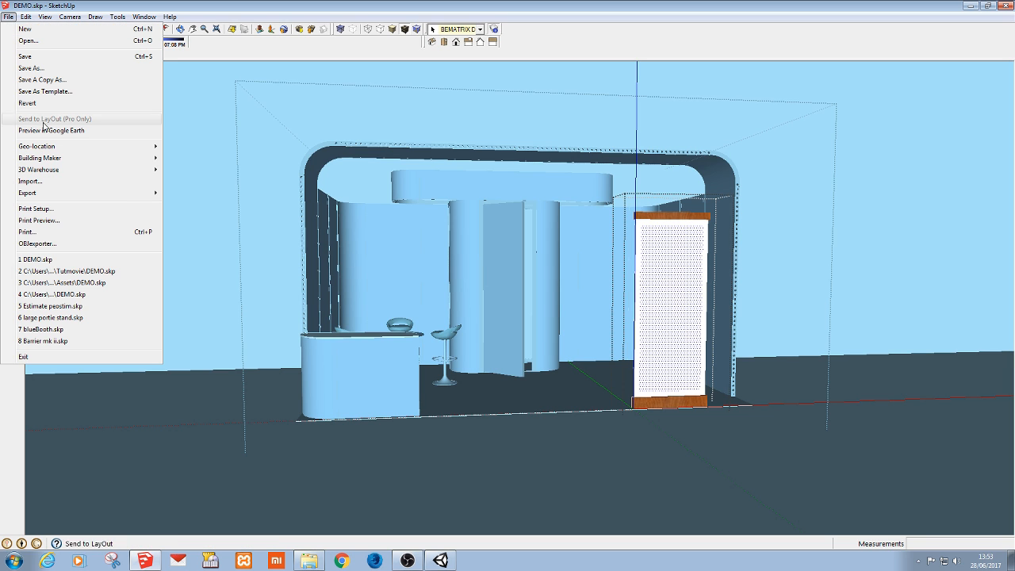
left_click(70, 183)
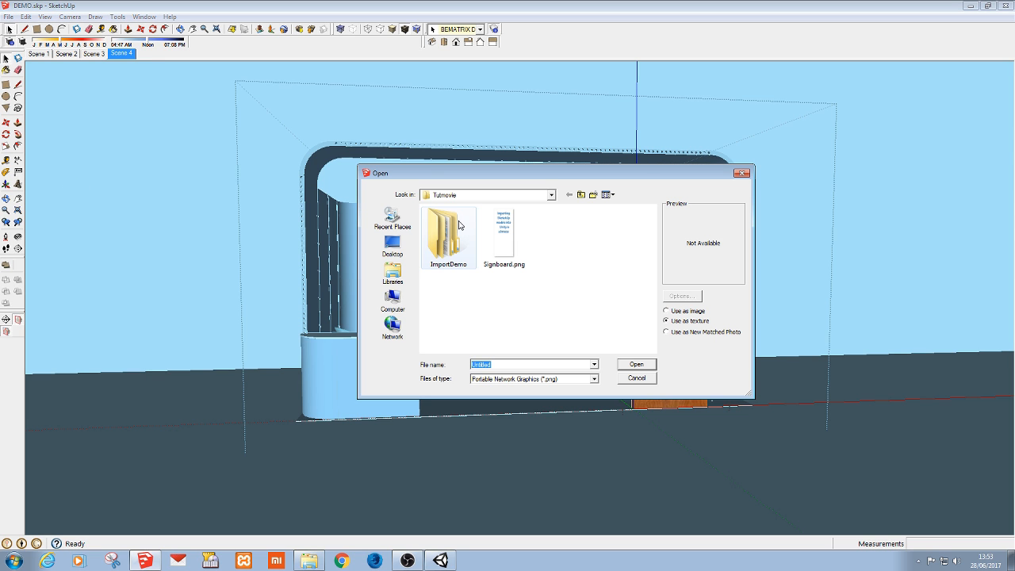
left_click(504, 230)
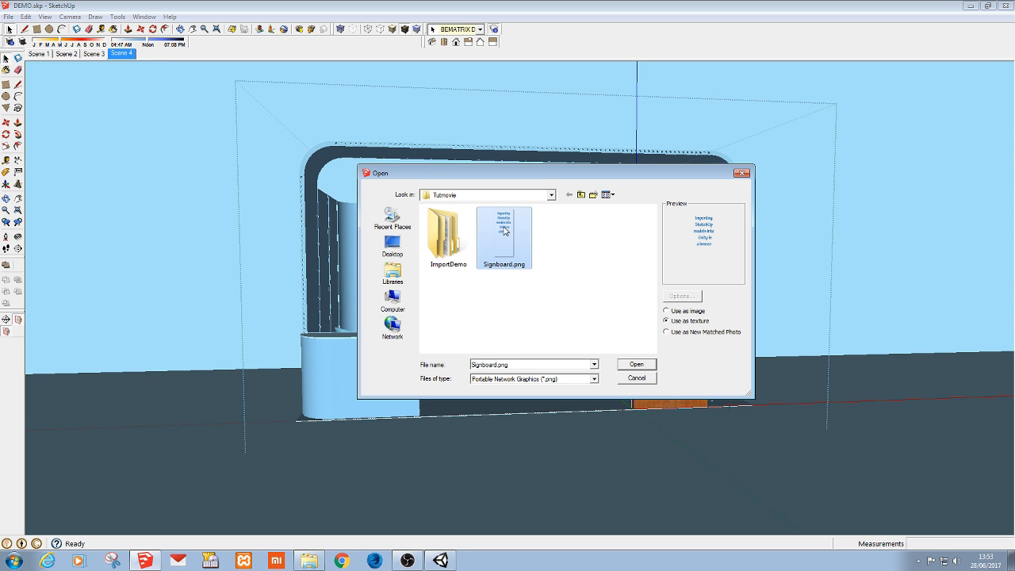
left_click(635, 365)
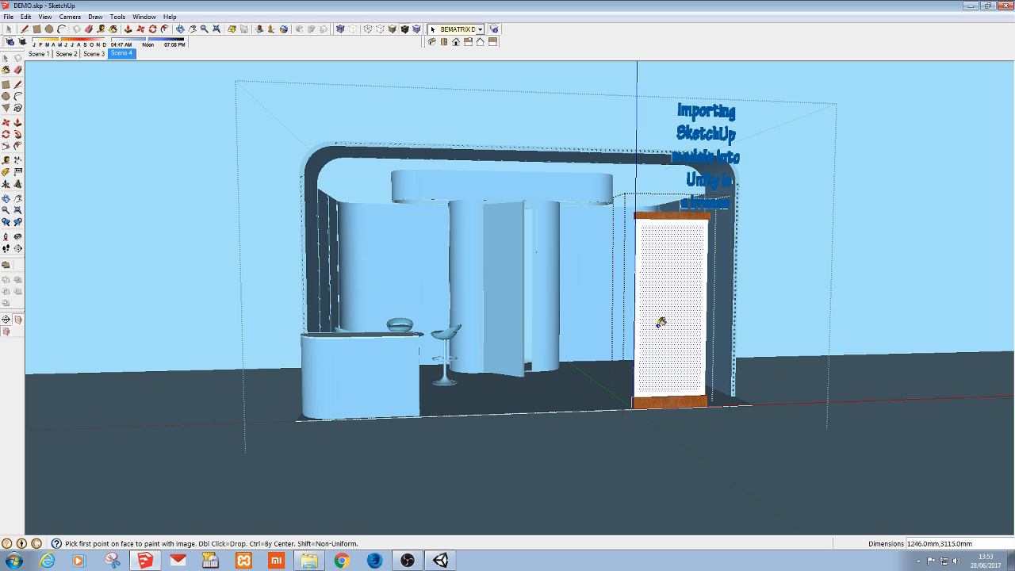
left_click(645, 231)
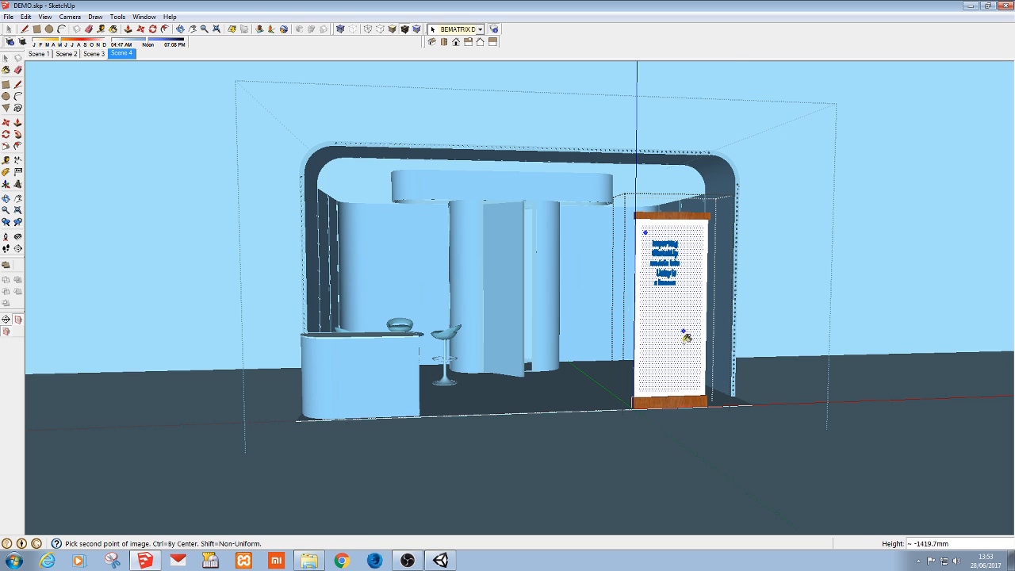
left_click(693, 401)
Reposition the Signboard.png texture on the panel so the lettering sits centred between the frame's side edges
middle_click_drag(690, 359, 587, 339)
scroll(631, 325, "up", 6)
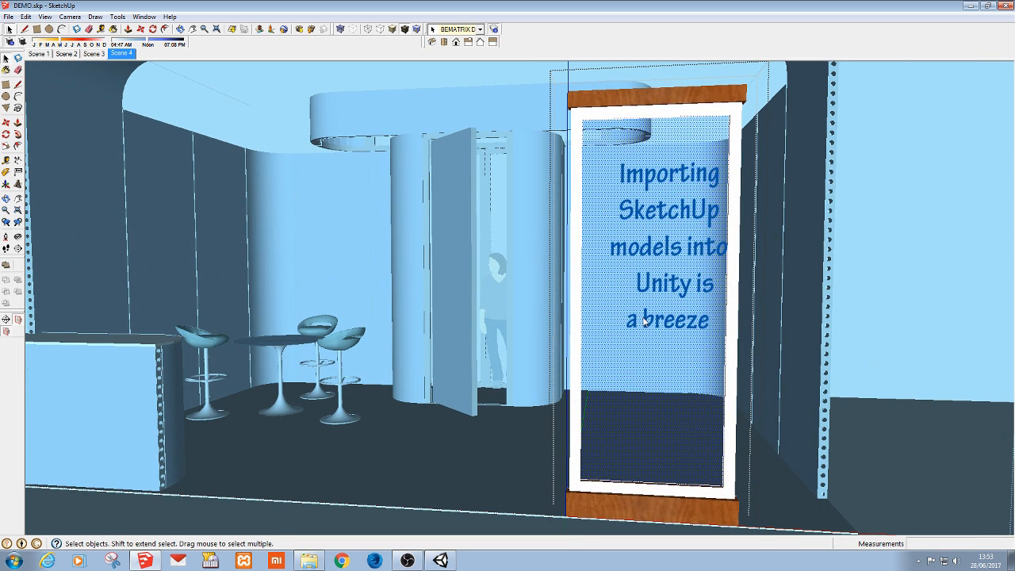
right_click(644, 321)
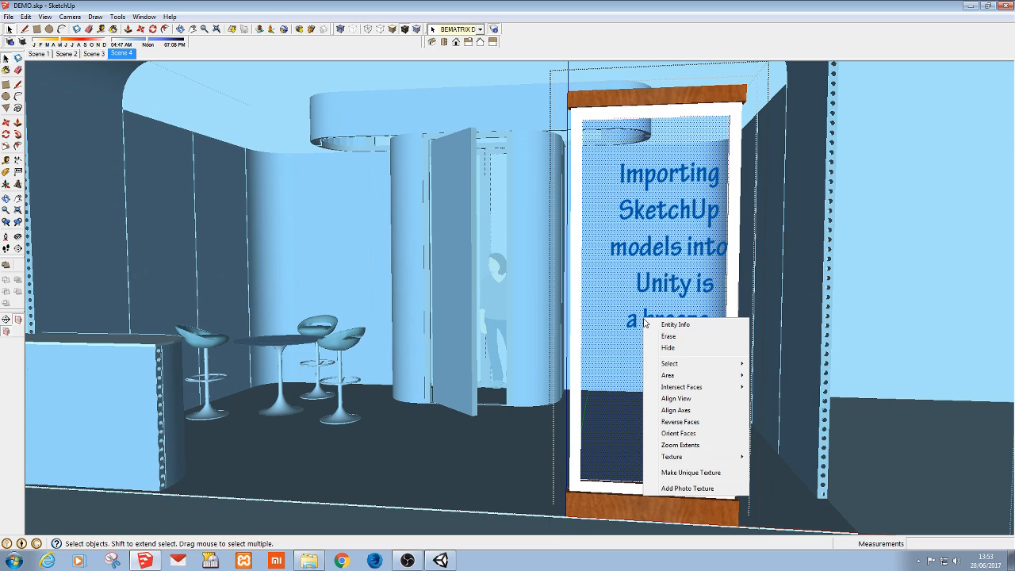
mouse_move(713, 457)
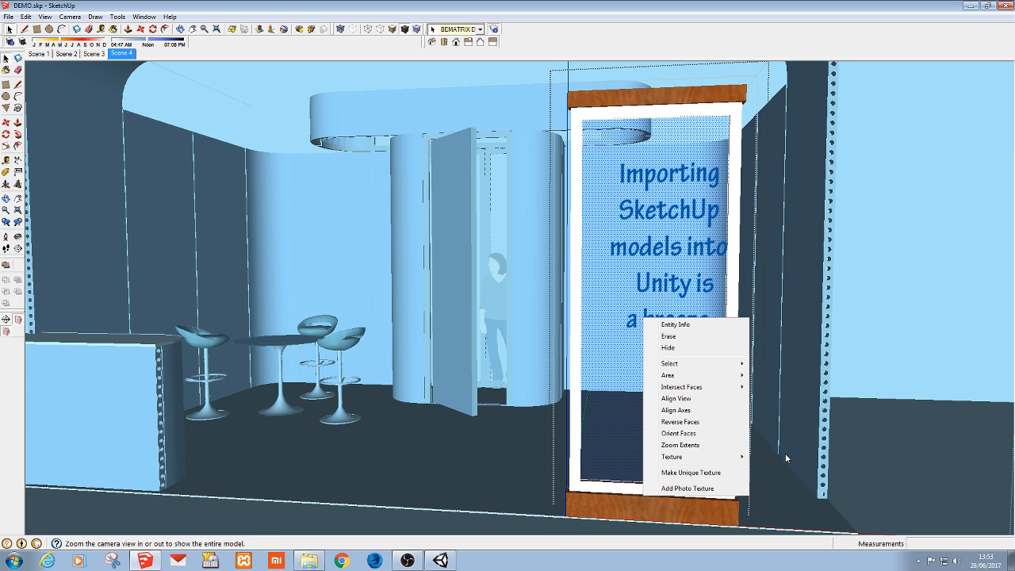
left_click(771, 460)
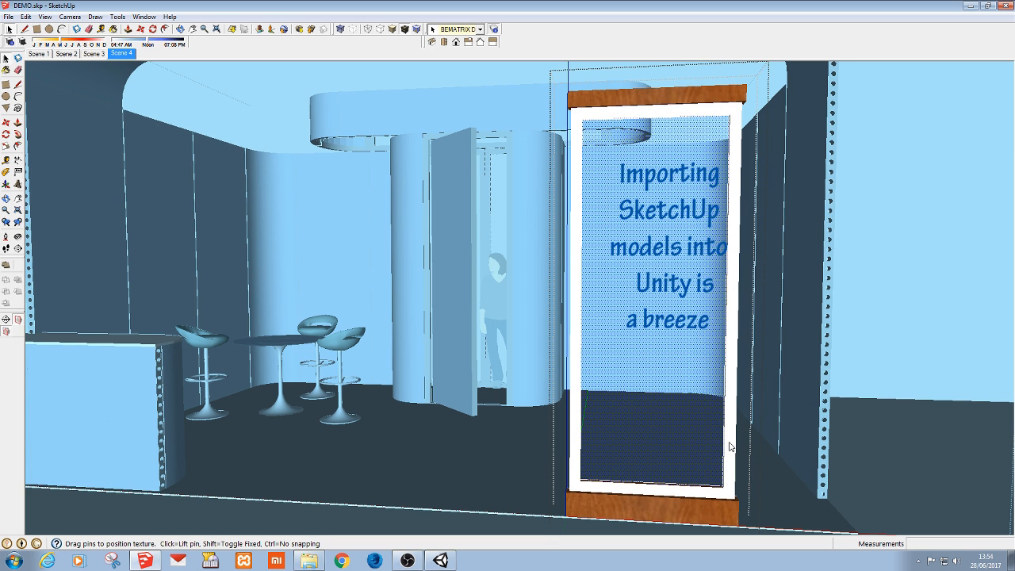
left_click_drag(682, 392, 663, 375)
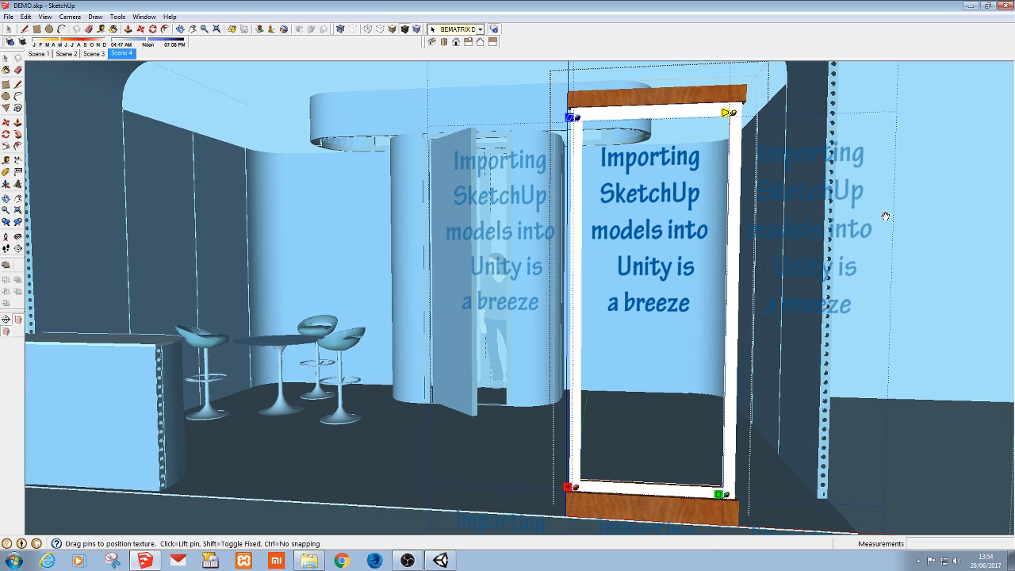
left_click(931, 228)
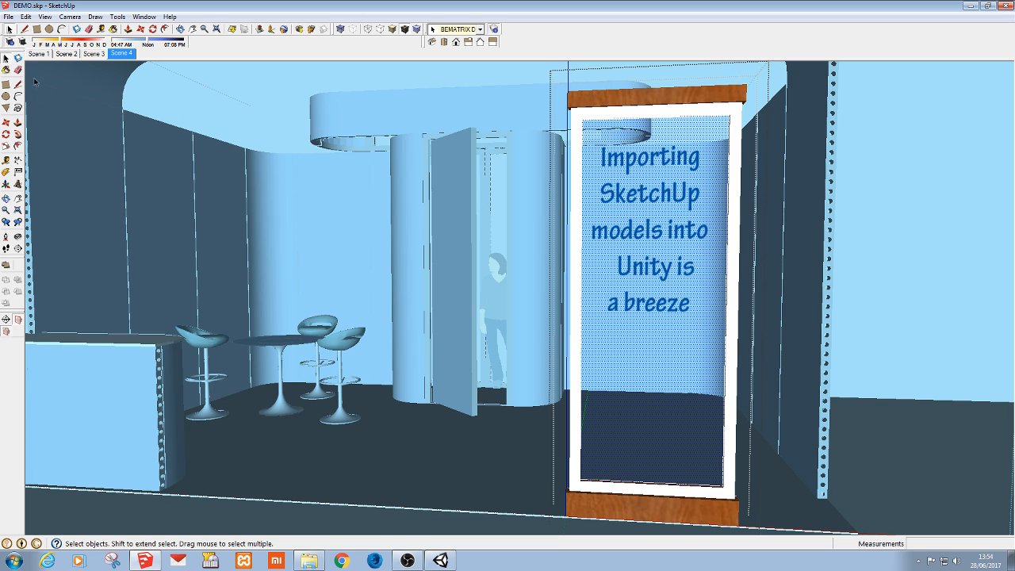
Save DEMO.skp and switch to Unity so it reimports the model, then inspect the textured signboard in the scene
left_click(9, 17)
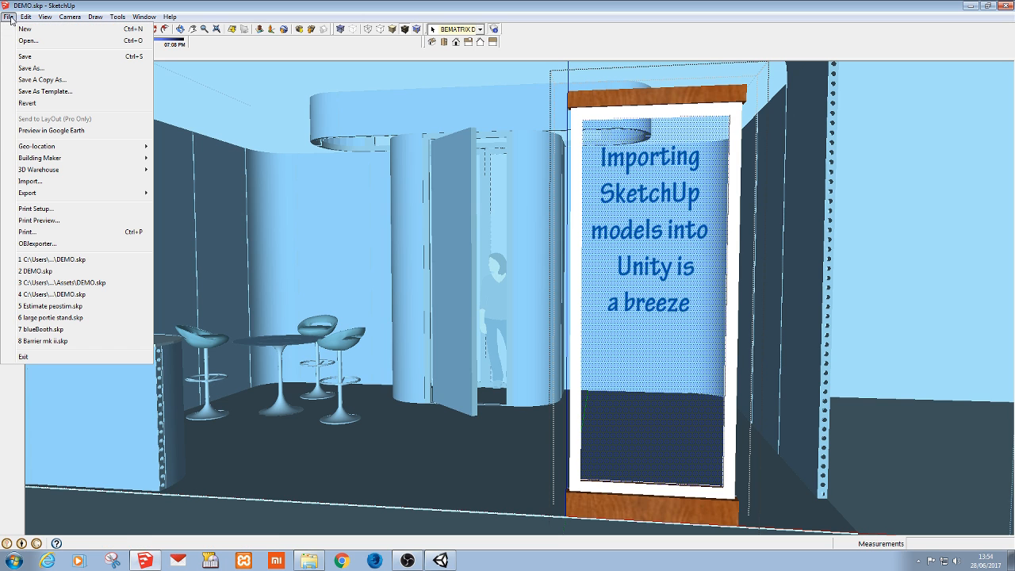
left_click(22, 57)
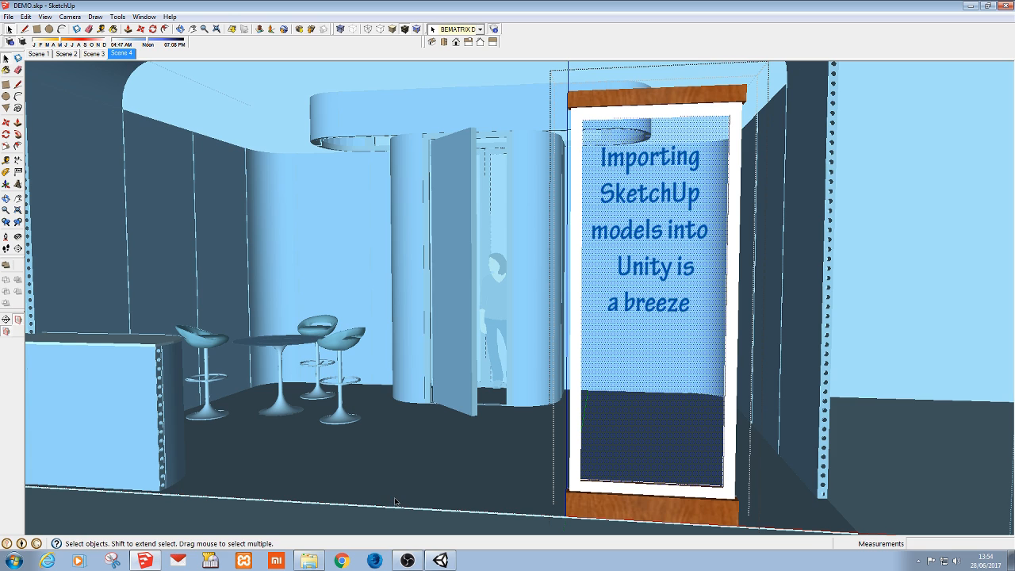
left_click(449, 561)
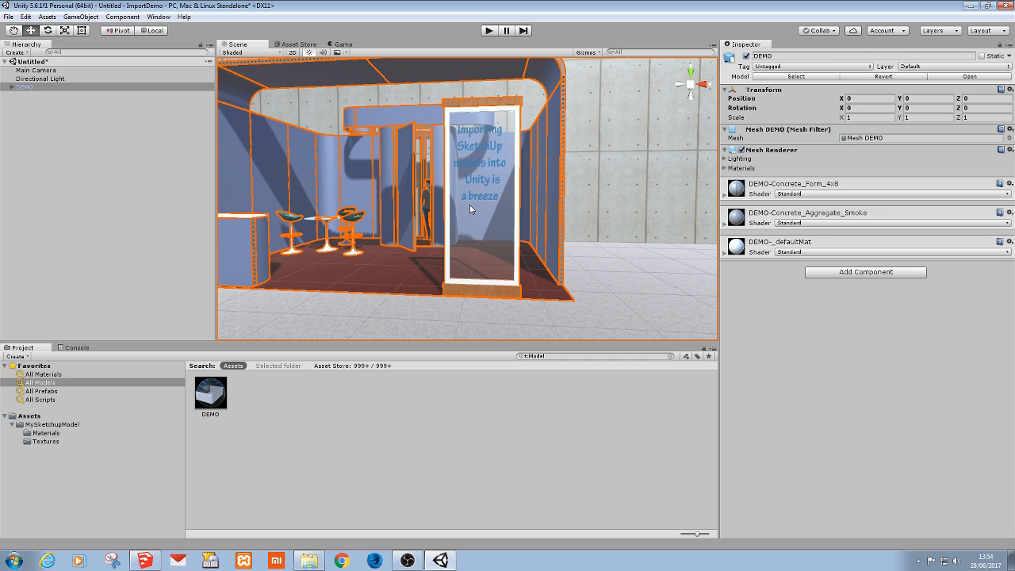
scroll(469, 205, "up", 2)
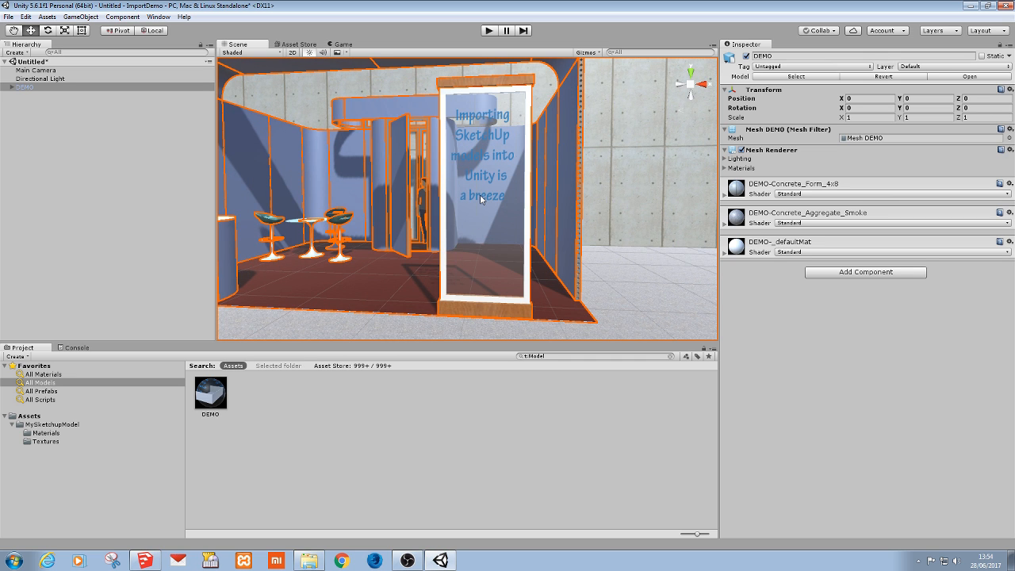
scroll(480, 194, "up", 2)
middle_click_drag(480, 194, 492, 250)
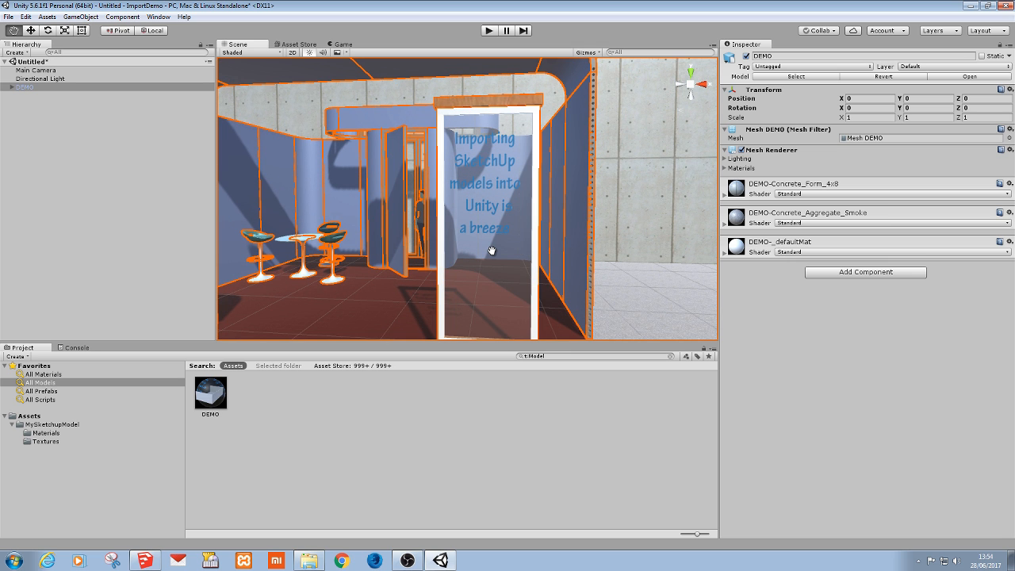
left_click_drag(492, 250, 510, 244, "alt")
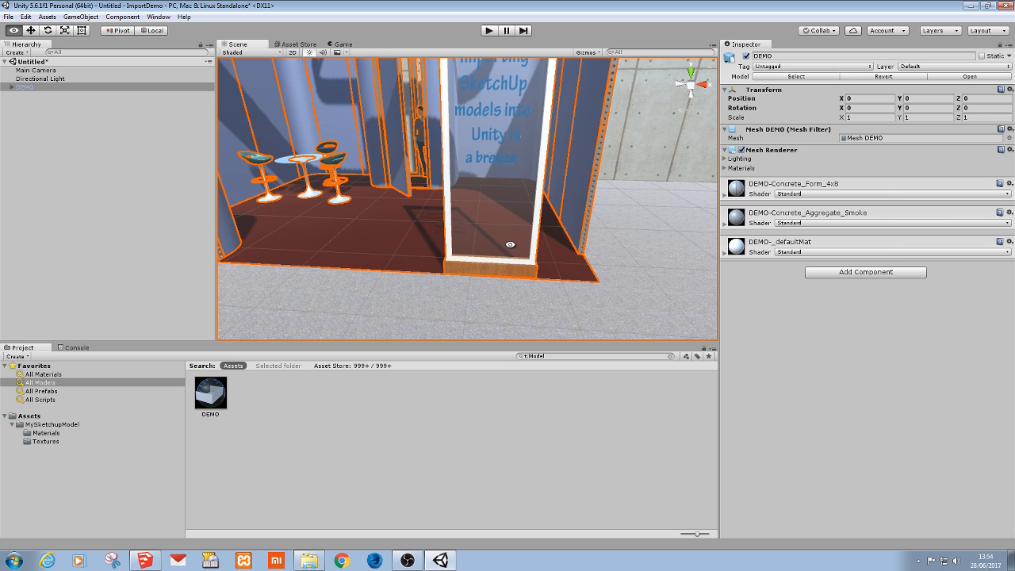
middle_click_drag(498, 166, 497, 243)
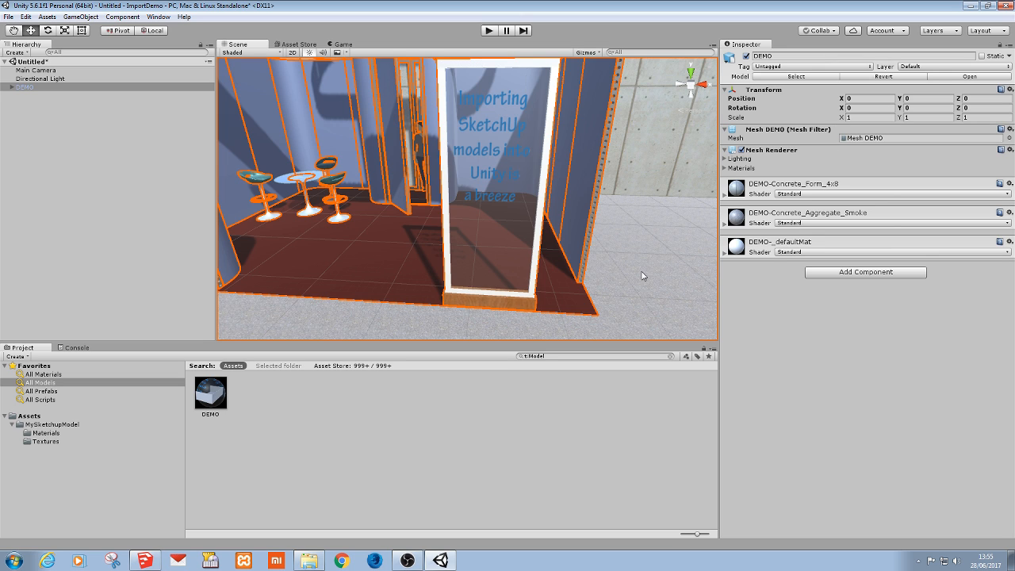
Enable Generate Colliders in the DEMO model's import settings and apply the change
left_click(220, 395)
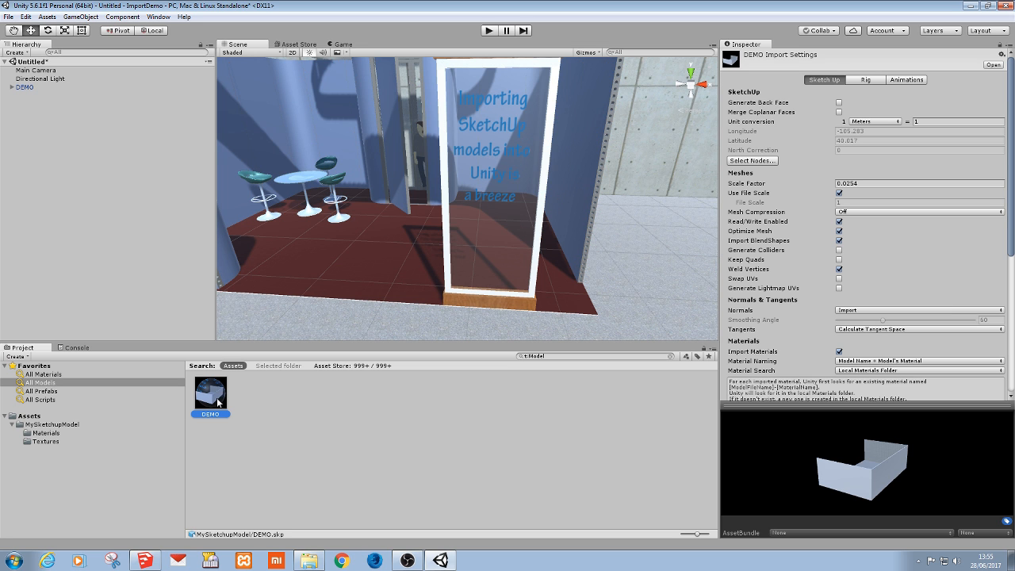
left_click(839, 251)
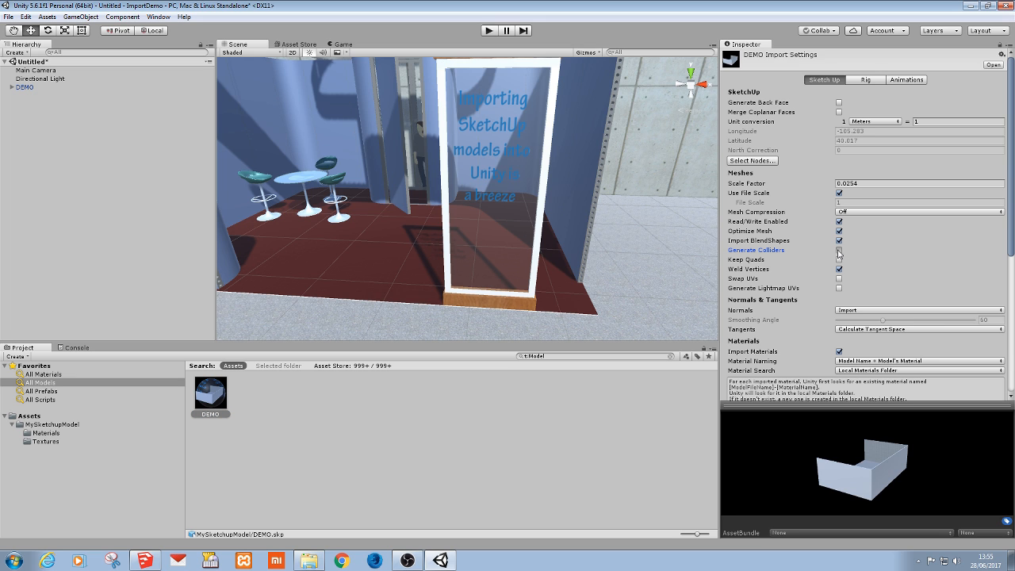
left_click_drag(1012, 247, 1012, 330)
left_click(992, 267)
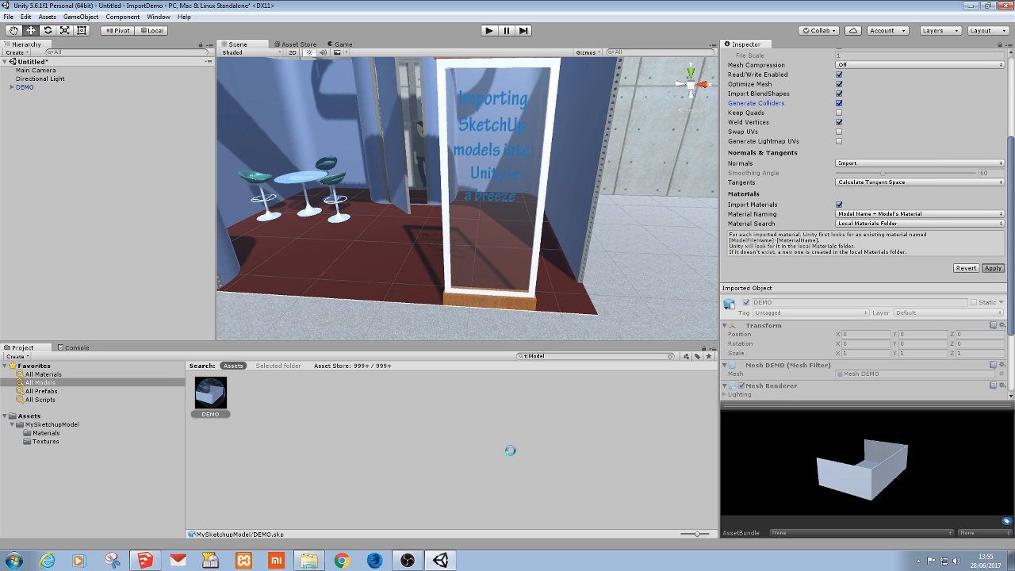